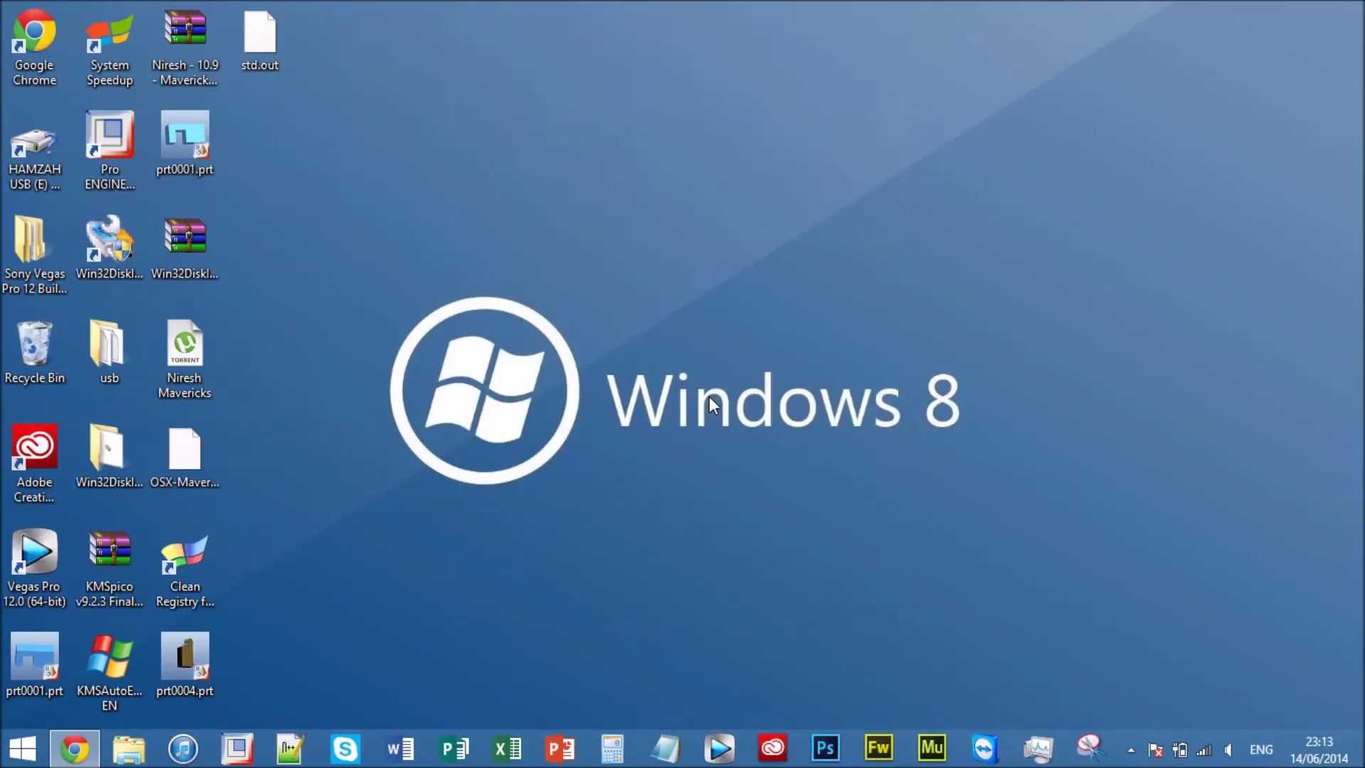
Step: Check the hidden tray icons, then view and close the OSX-Mavericks.dmg properties
click(1130, 750)
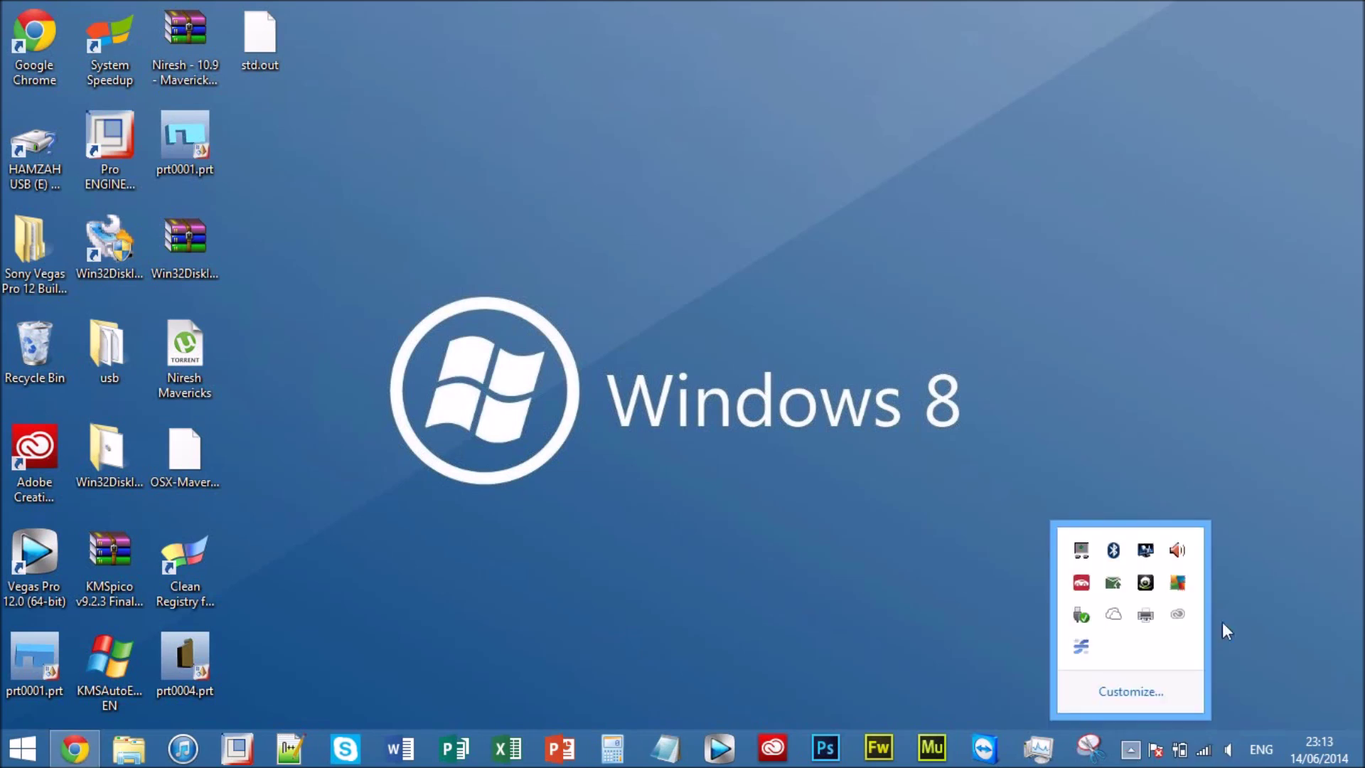
click(1038, 429)
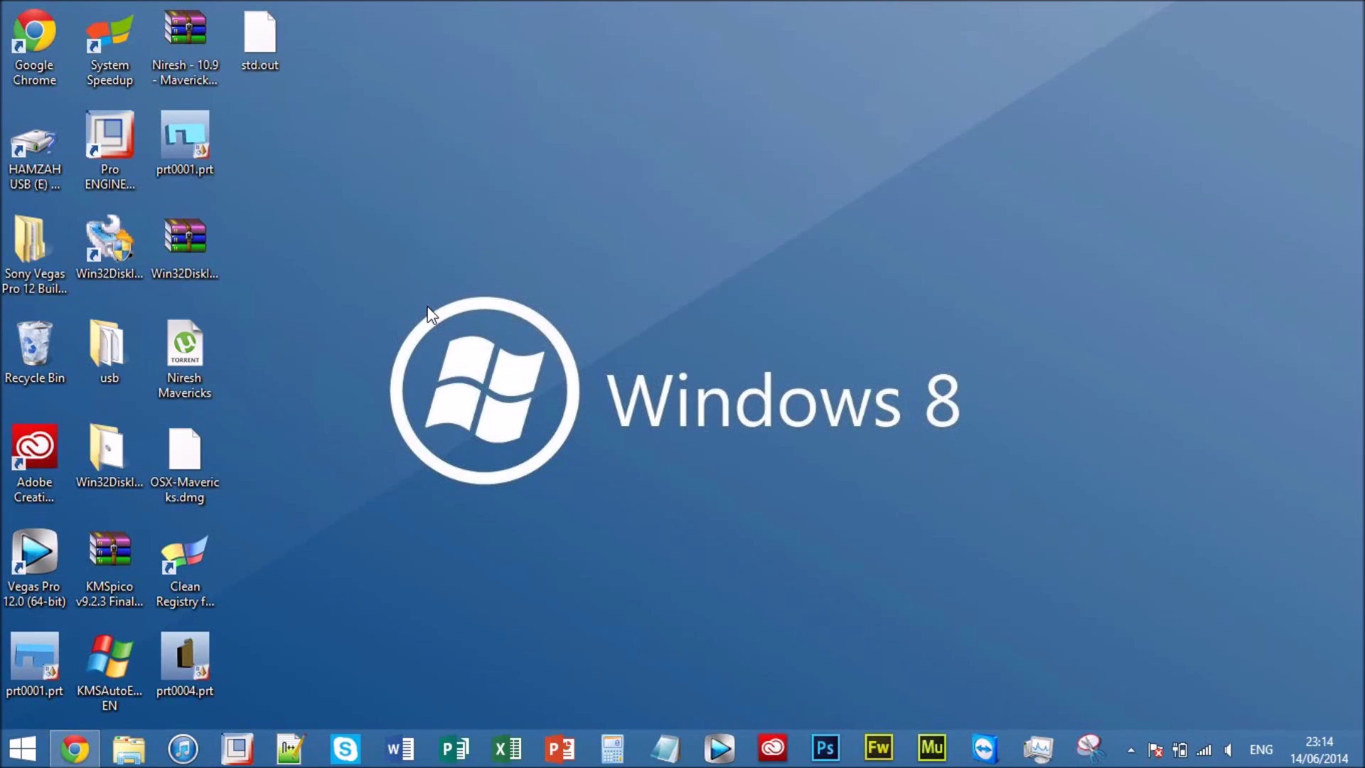
right_click(219, 458)
click(330, 440)
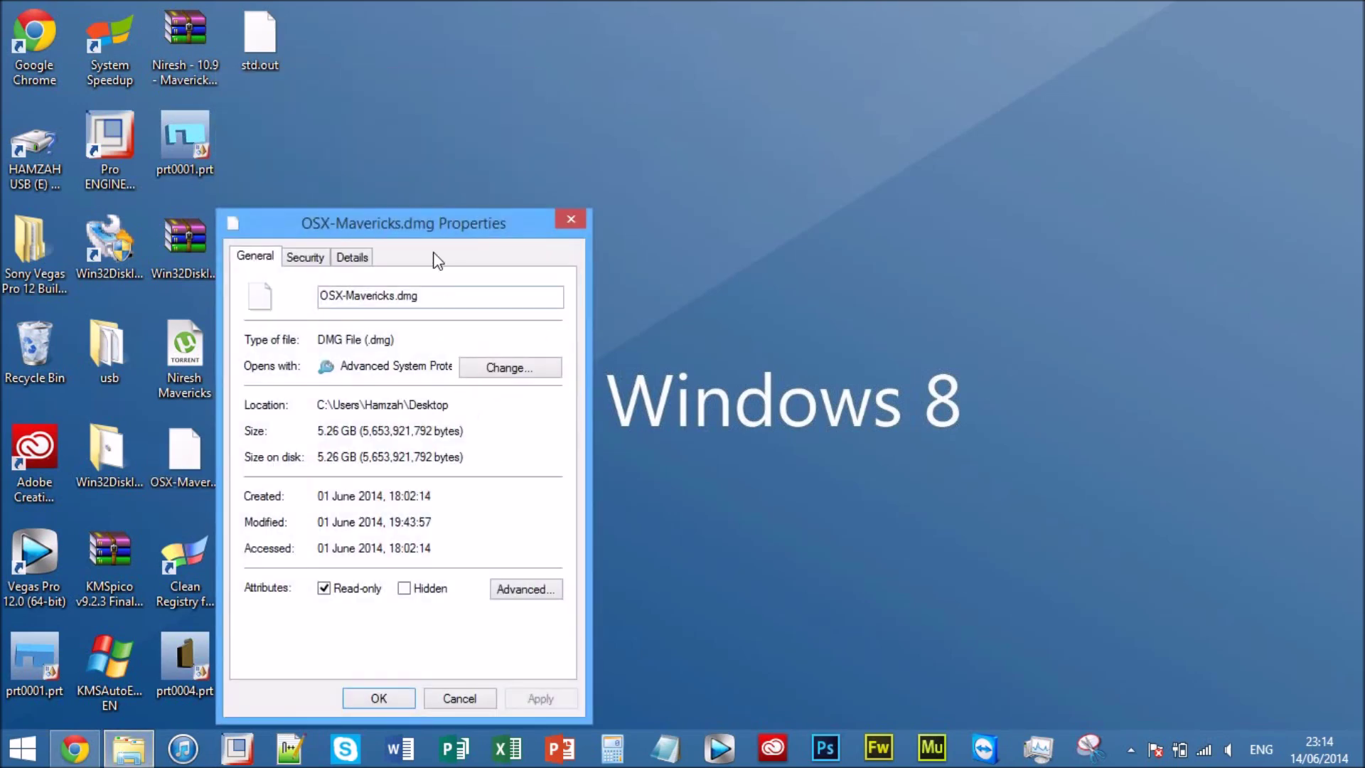
drag(427, 223, 534, 113)
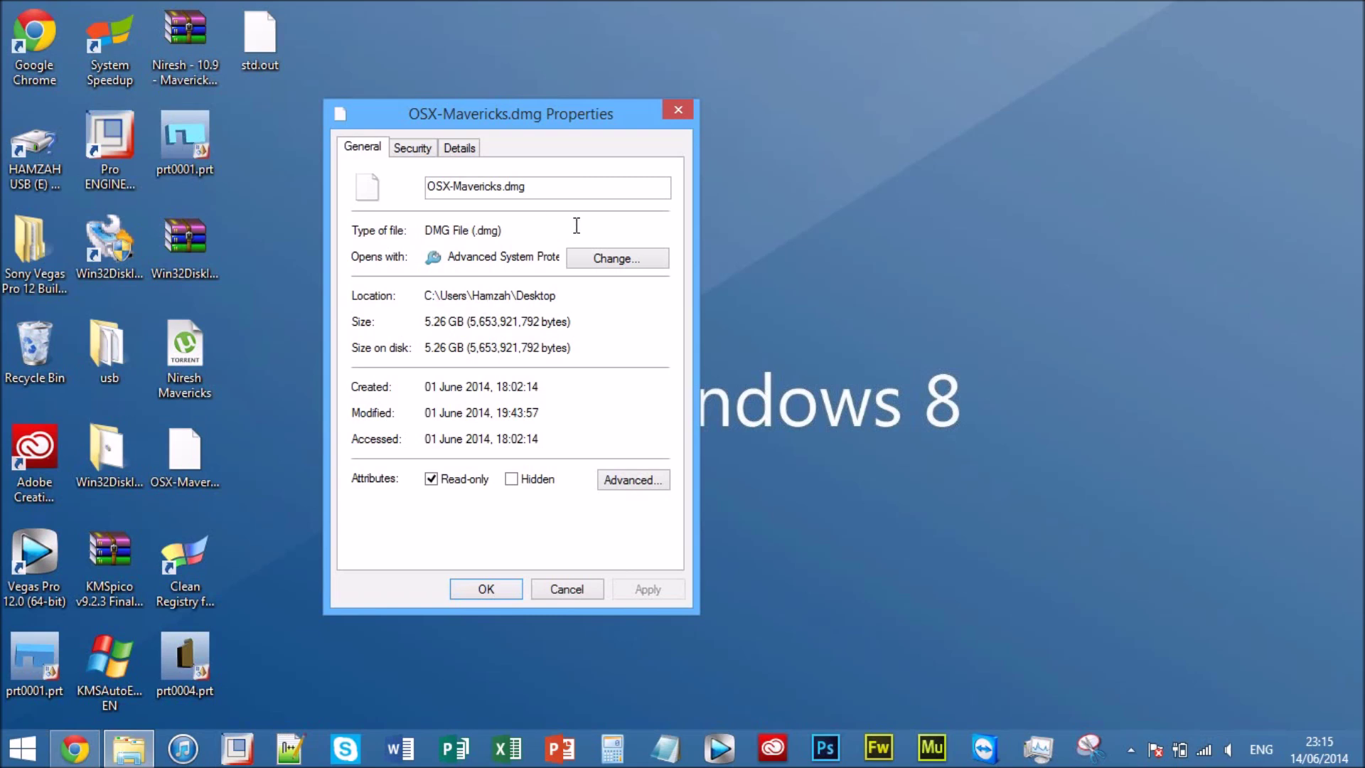
click(686, 111)
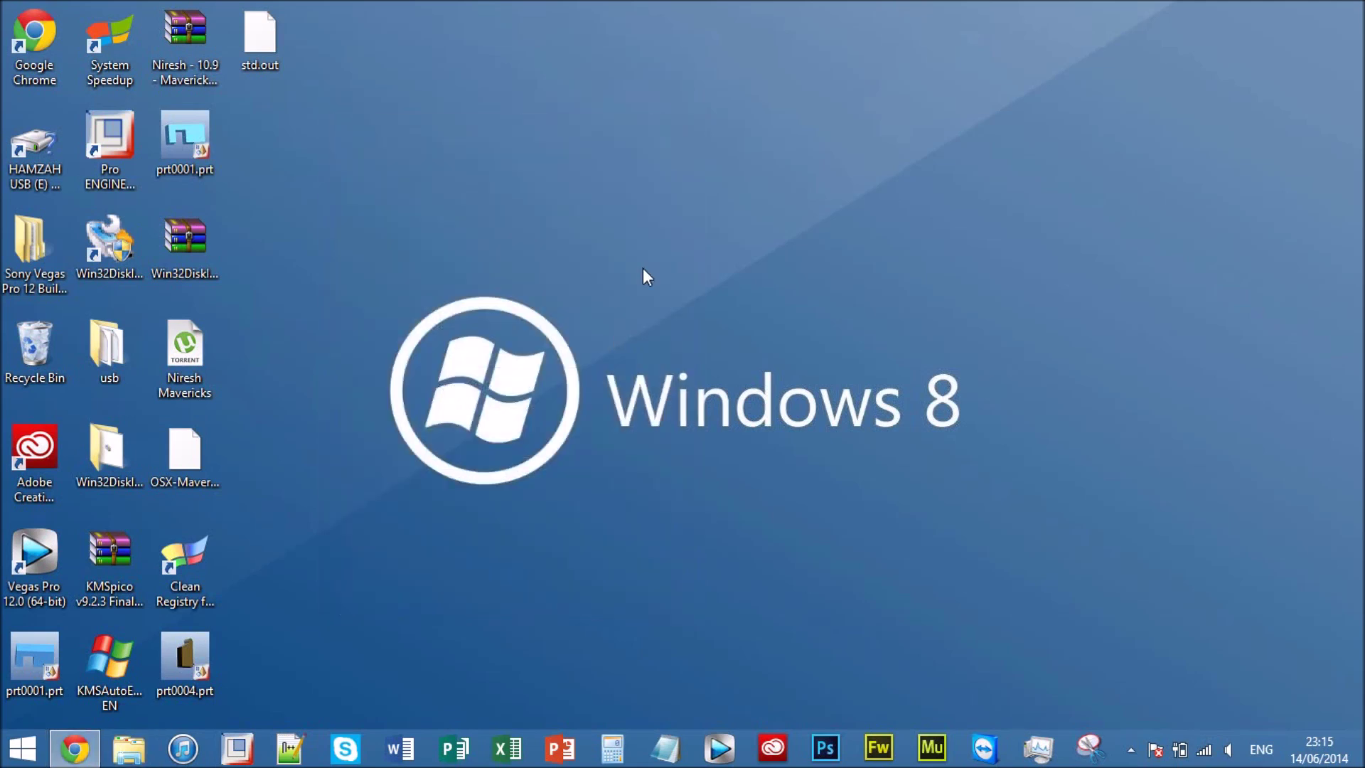
Step: Bring the niresh.co page back into view in Chrome and go to its Downloads section
click(75, 748)
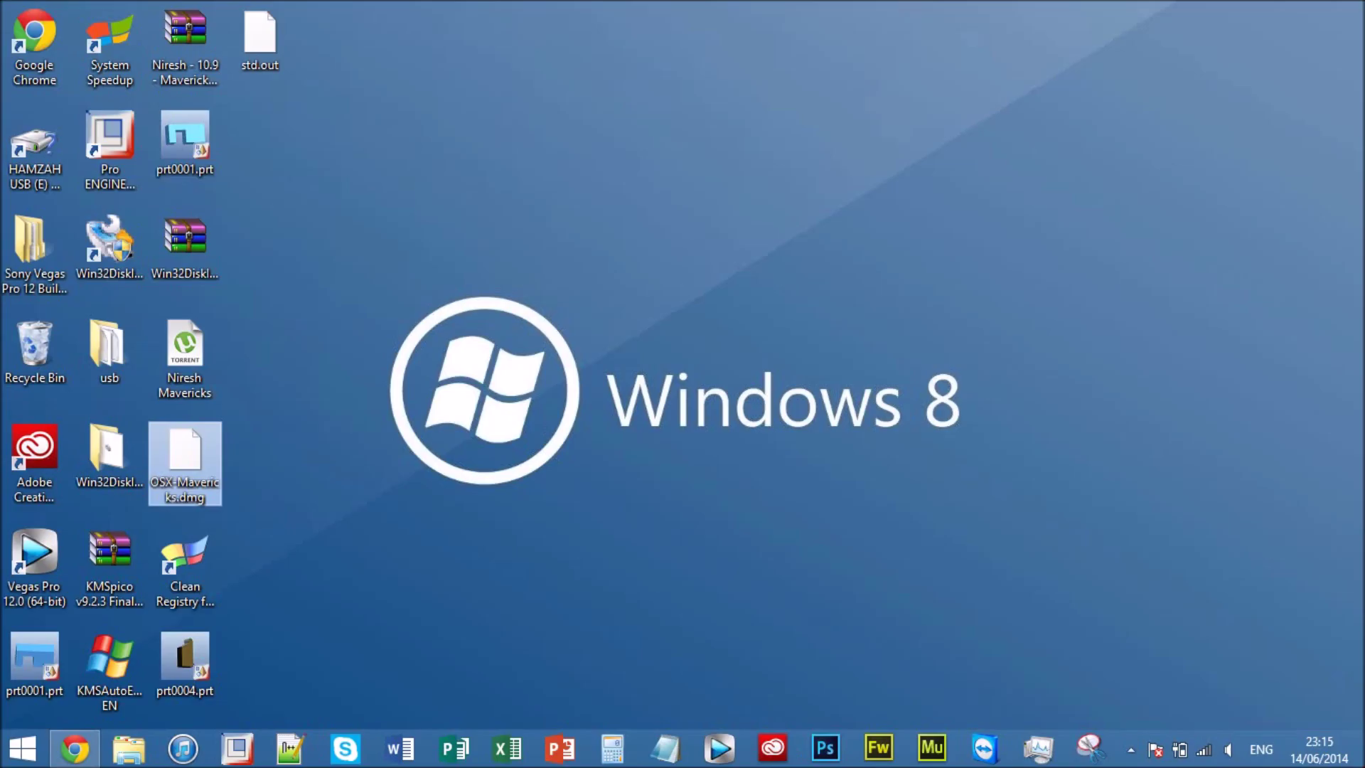
key(super+d)
click(74, 748)
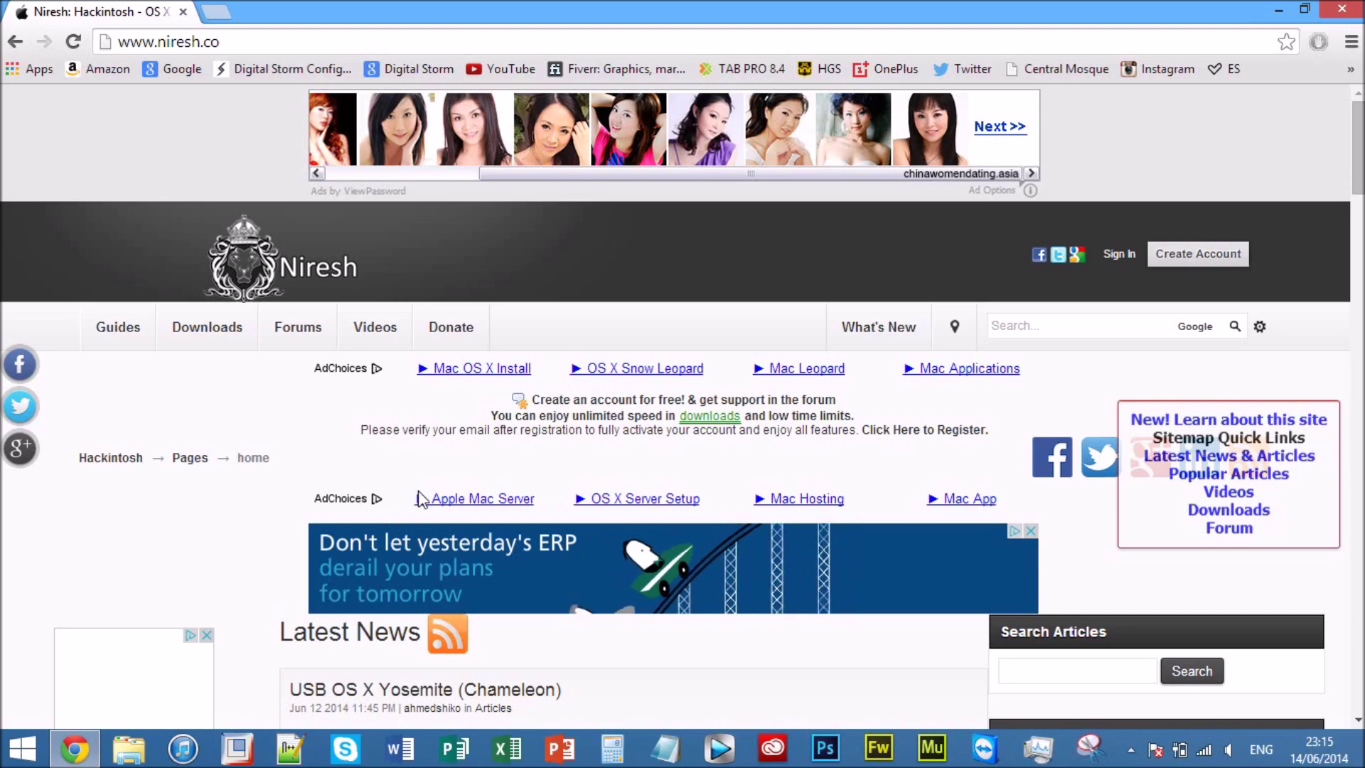
scroll(422, 501, down, 2)
scroll(423, 502, up, 2)
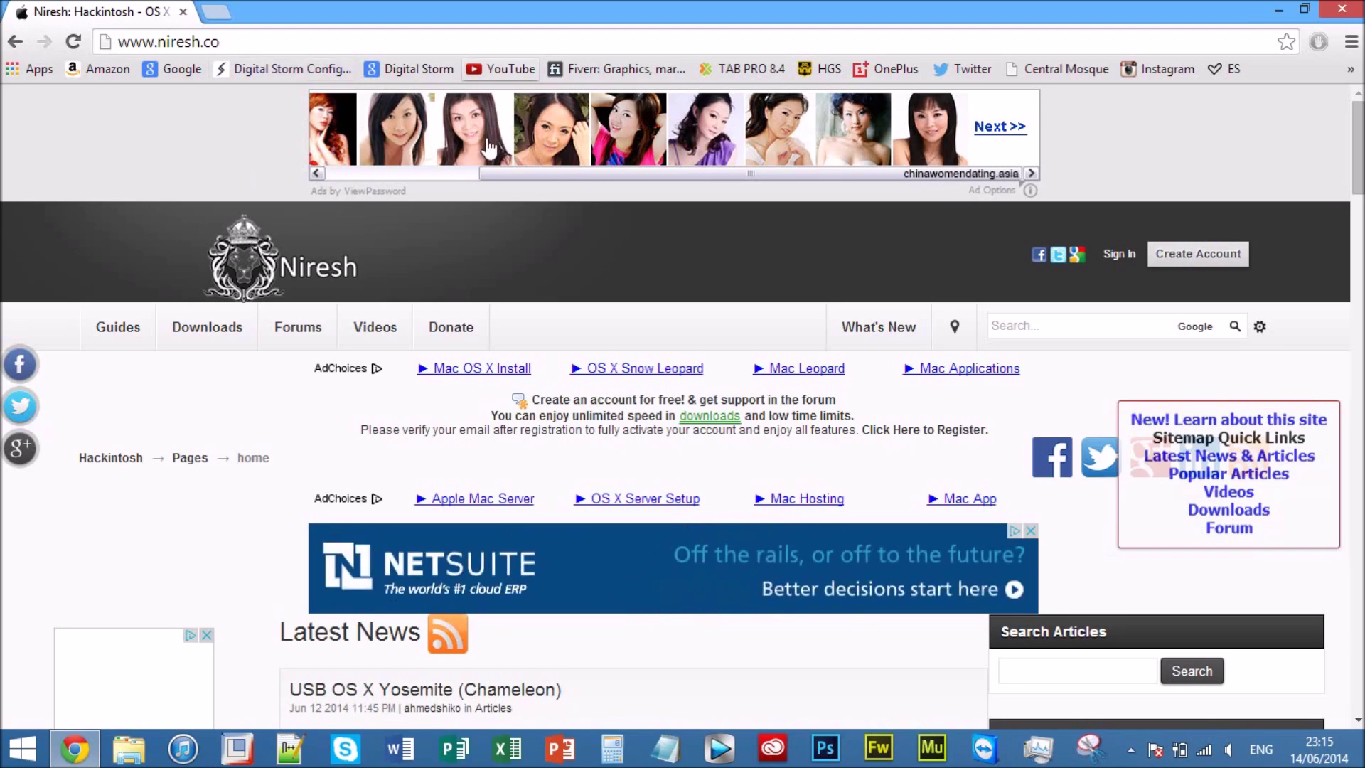
scroll(489, 149, down, 4)
scroll(658, 472, up, 4)
click(204, 323)
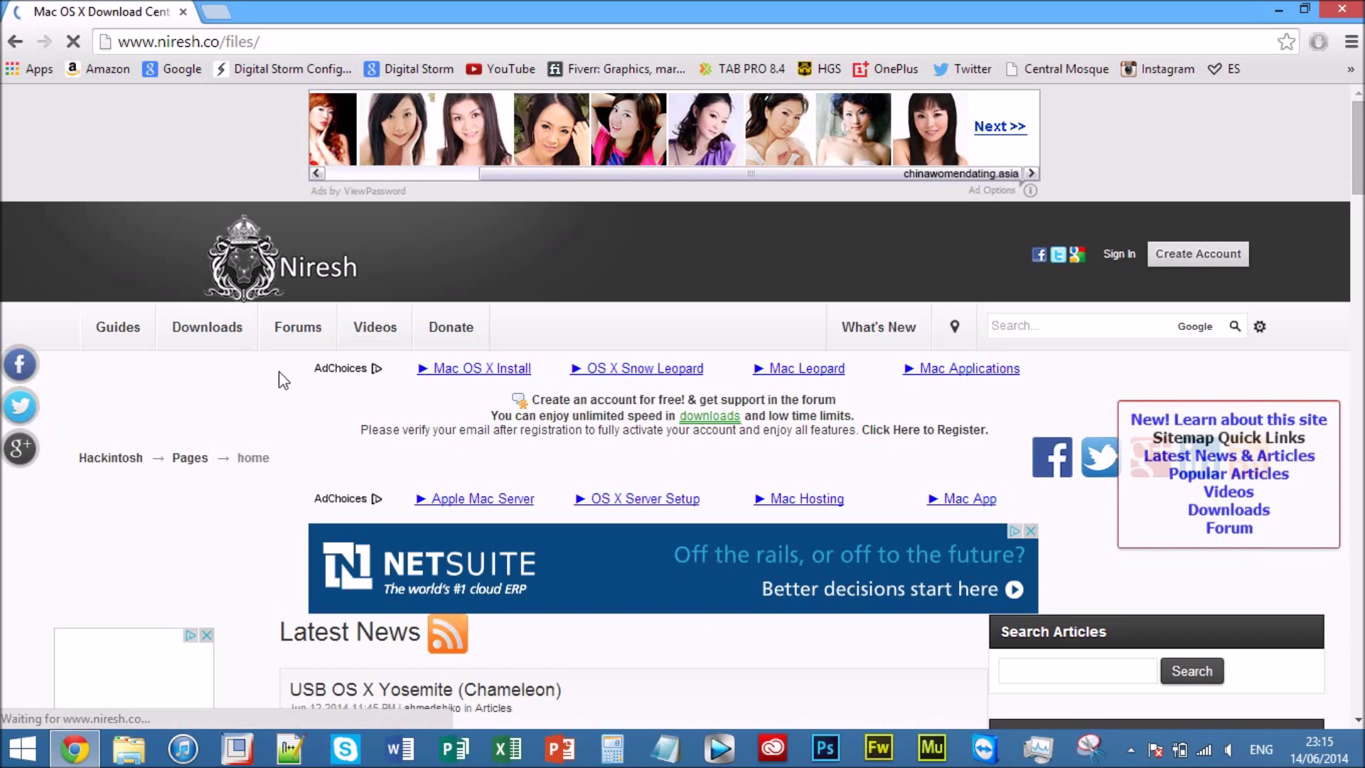
Step: Open the Distro's download category on niresh.co
scroll(279, 376, down, 4)
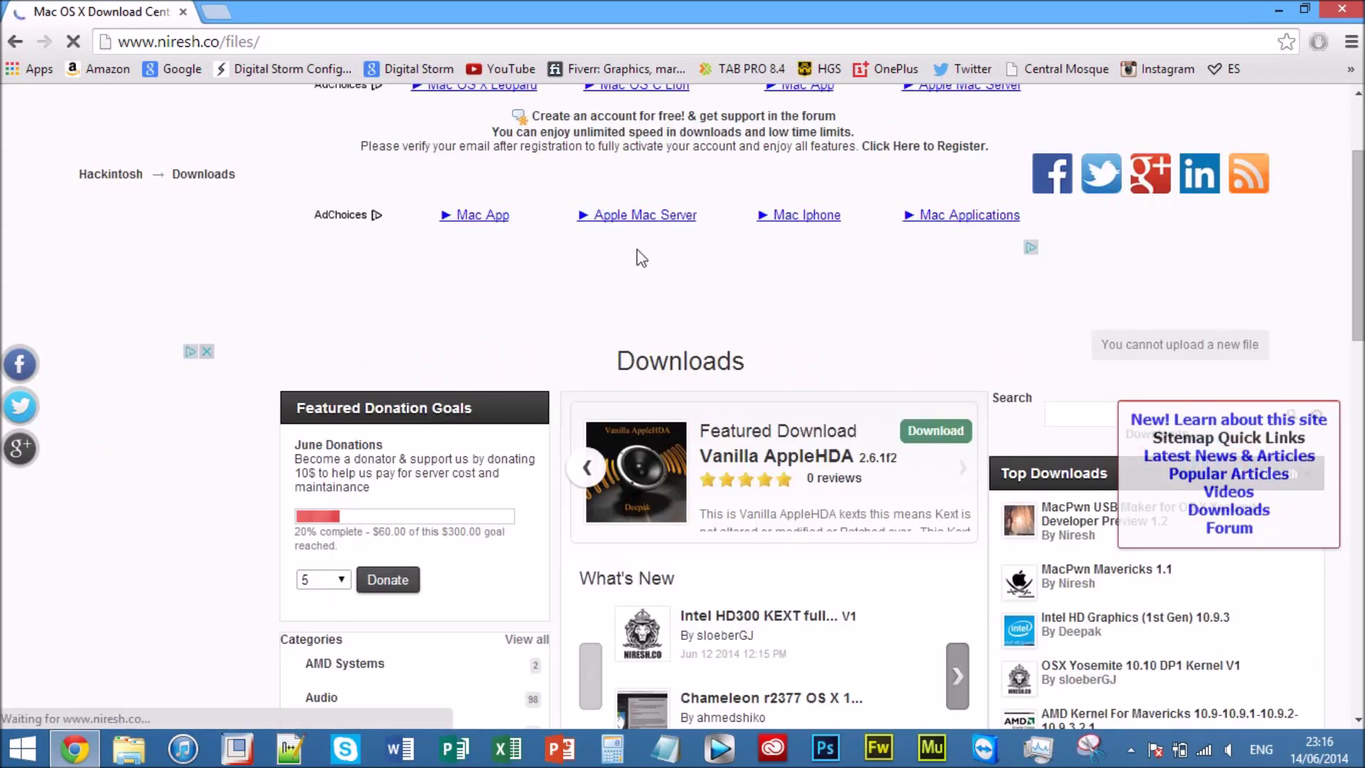
scroll(684, 377, down, 5)
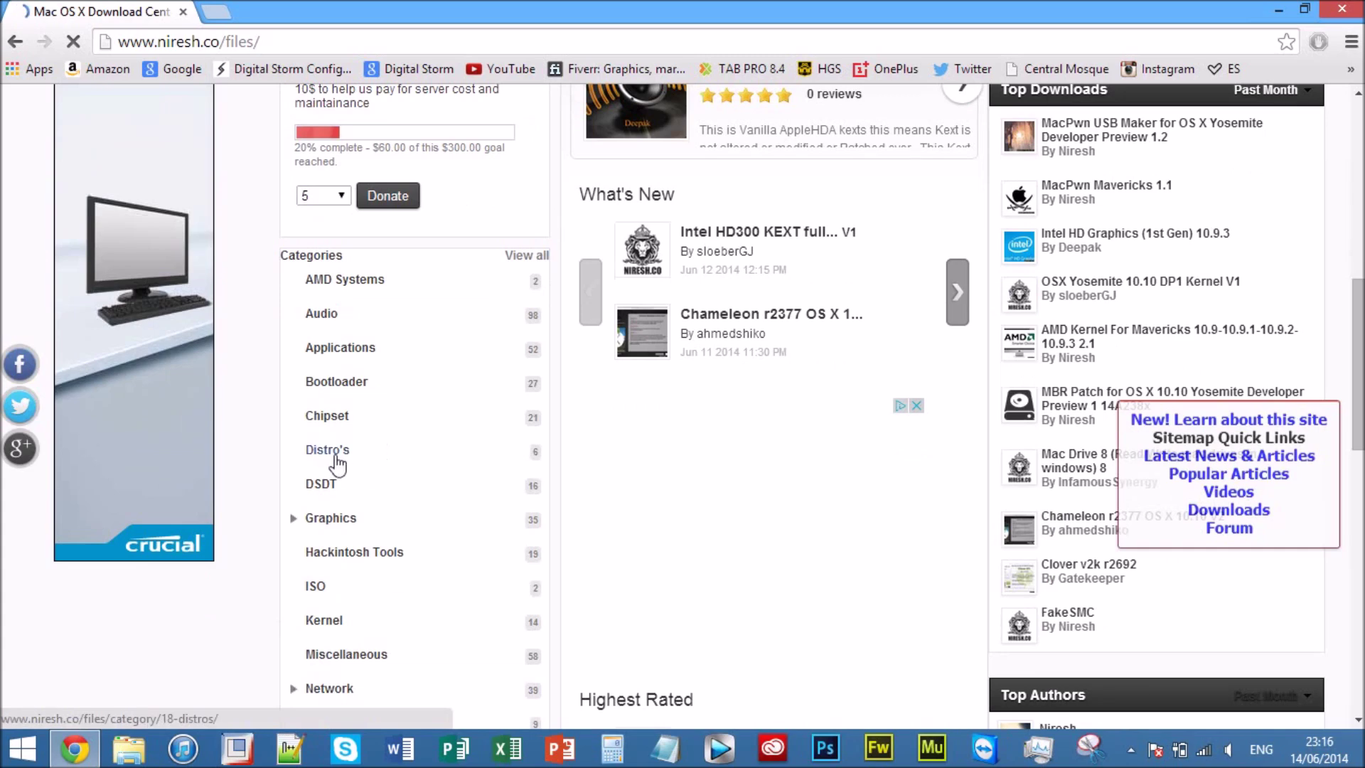
click(334, 456)
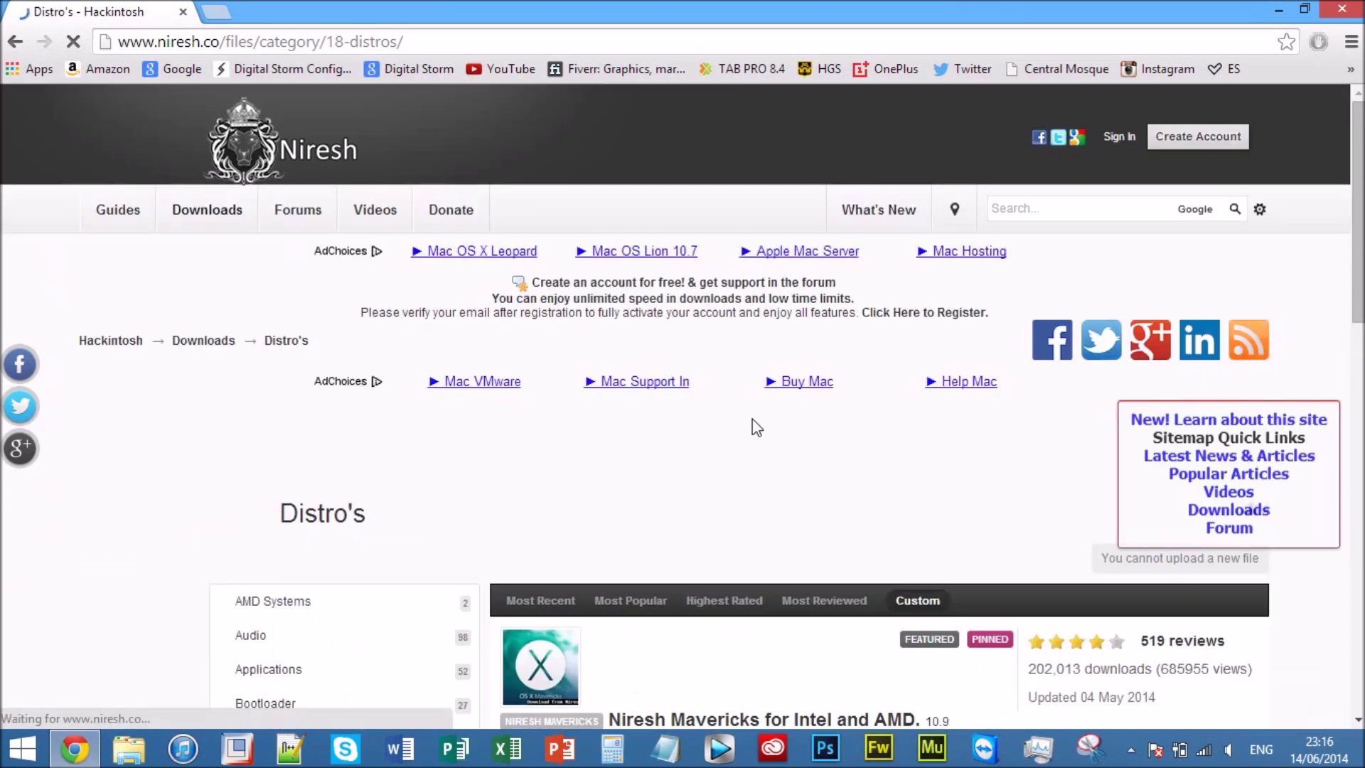
scroll(748, 425, down, 5)
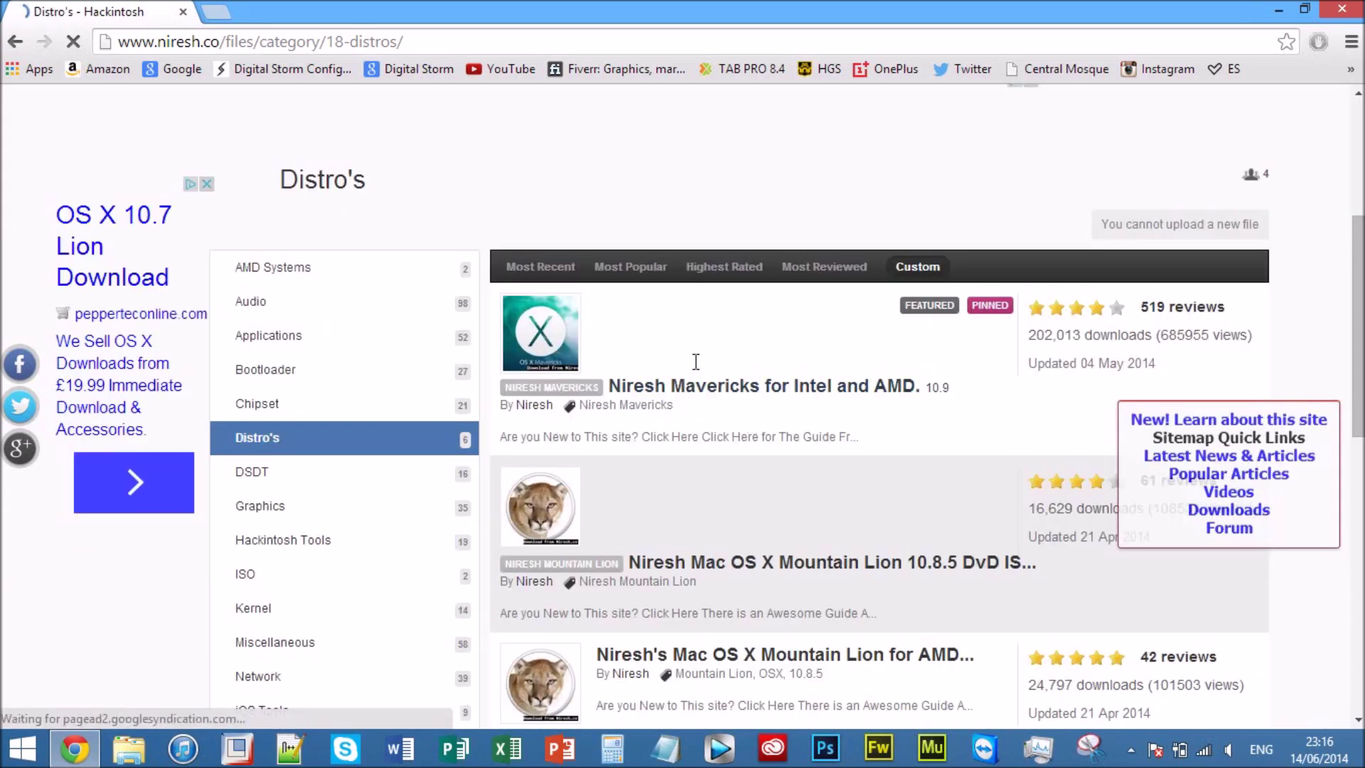
scroll(755, 354, up, 2)
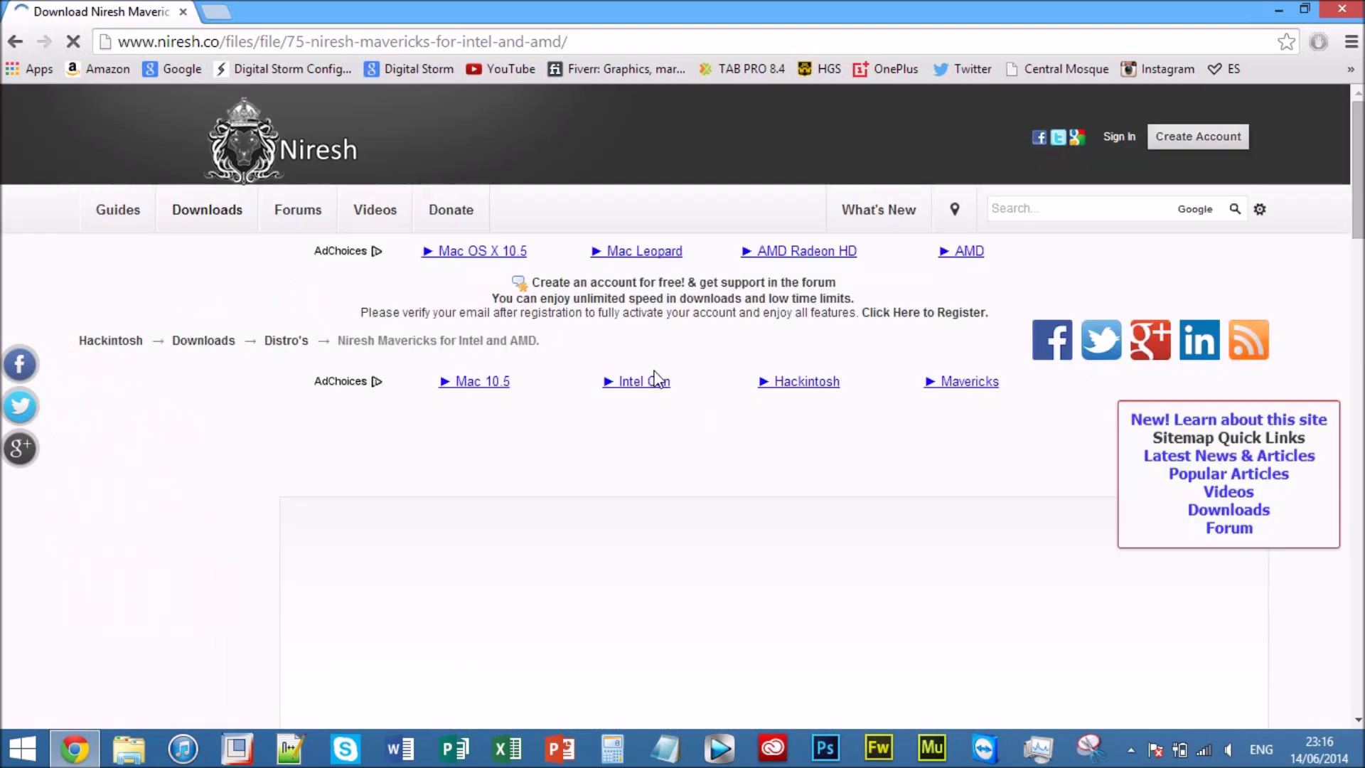
Step: Follow the site's Twitter account through the sign-in popup to unlock the Mavericks 10.9 download
scroll(618, 384, down, 2)
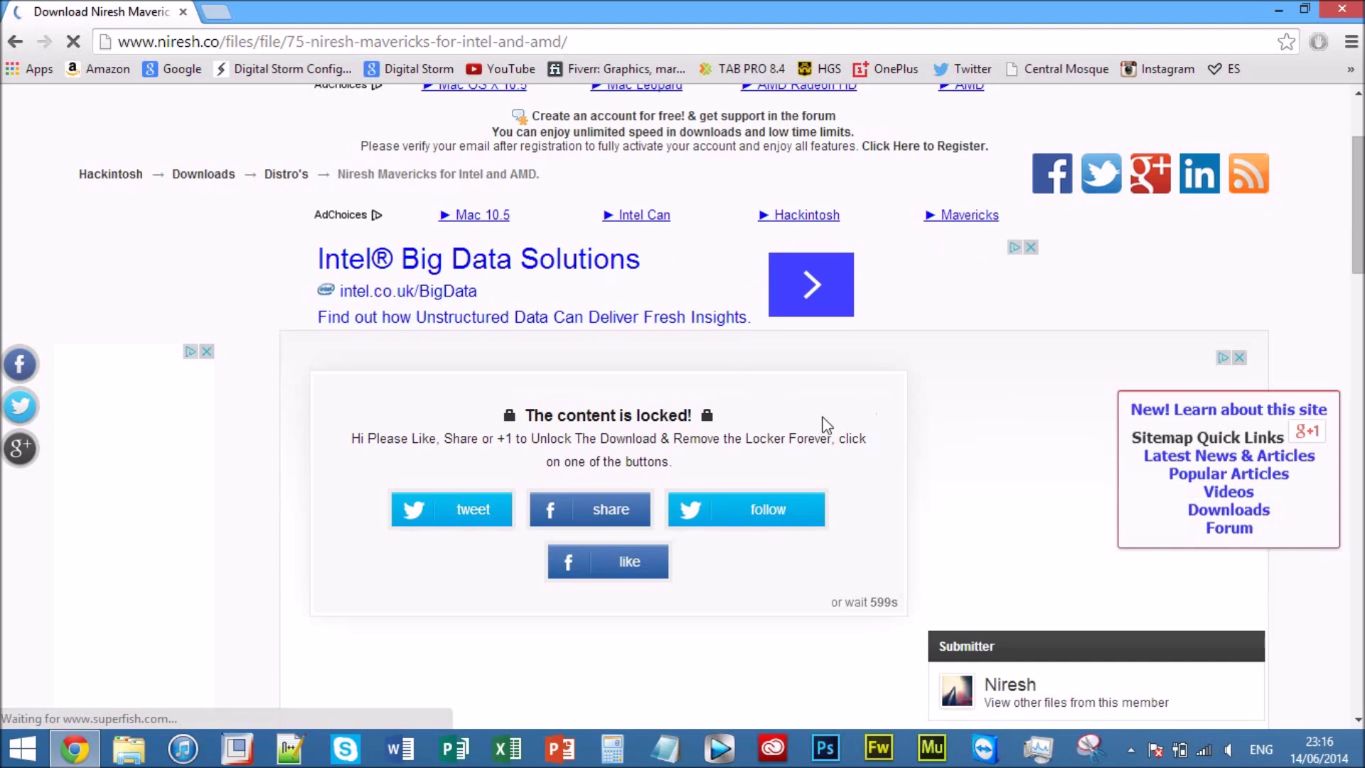
scroll(880, 390, down, 2)
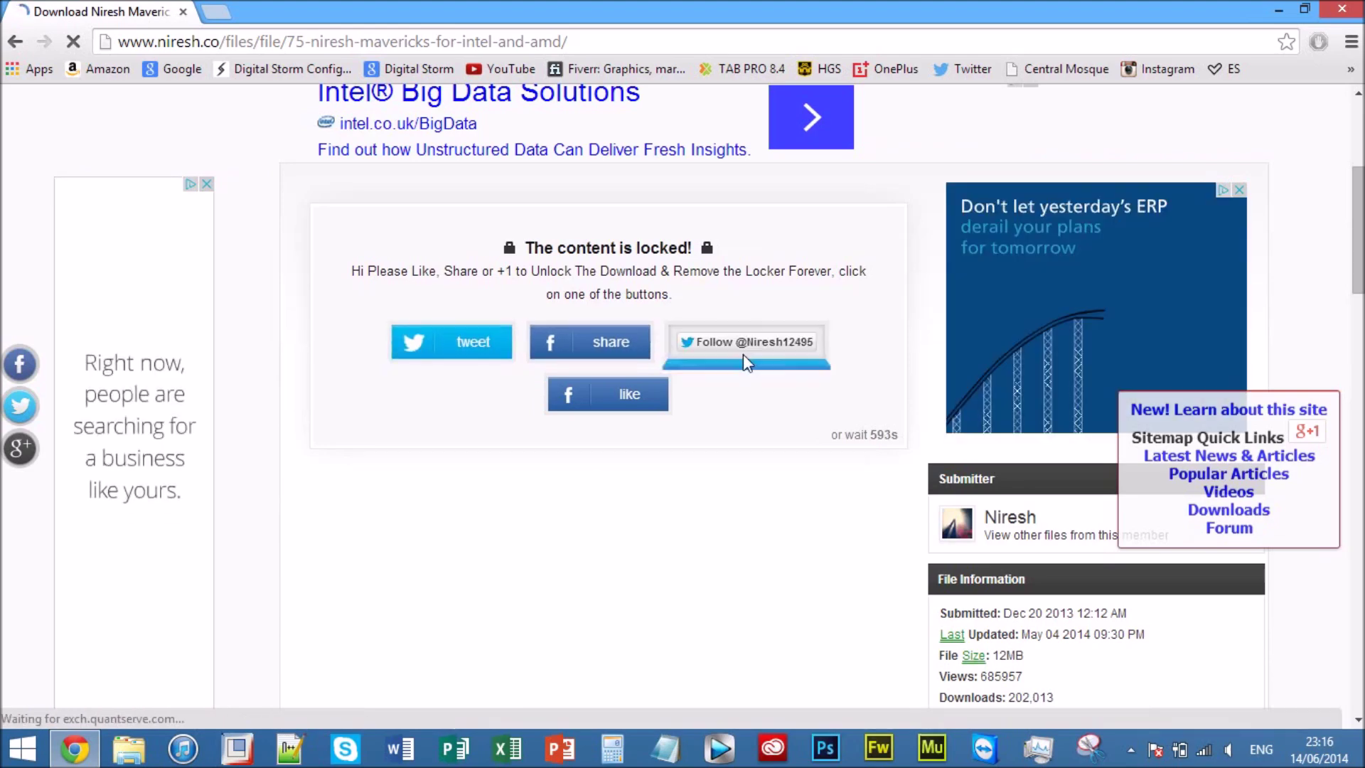
click(744, 339)
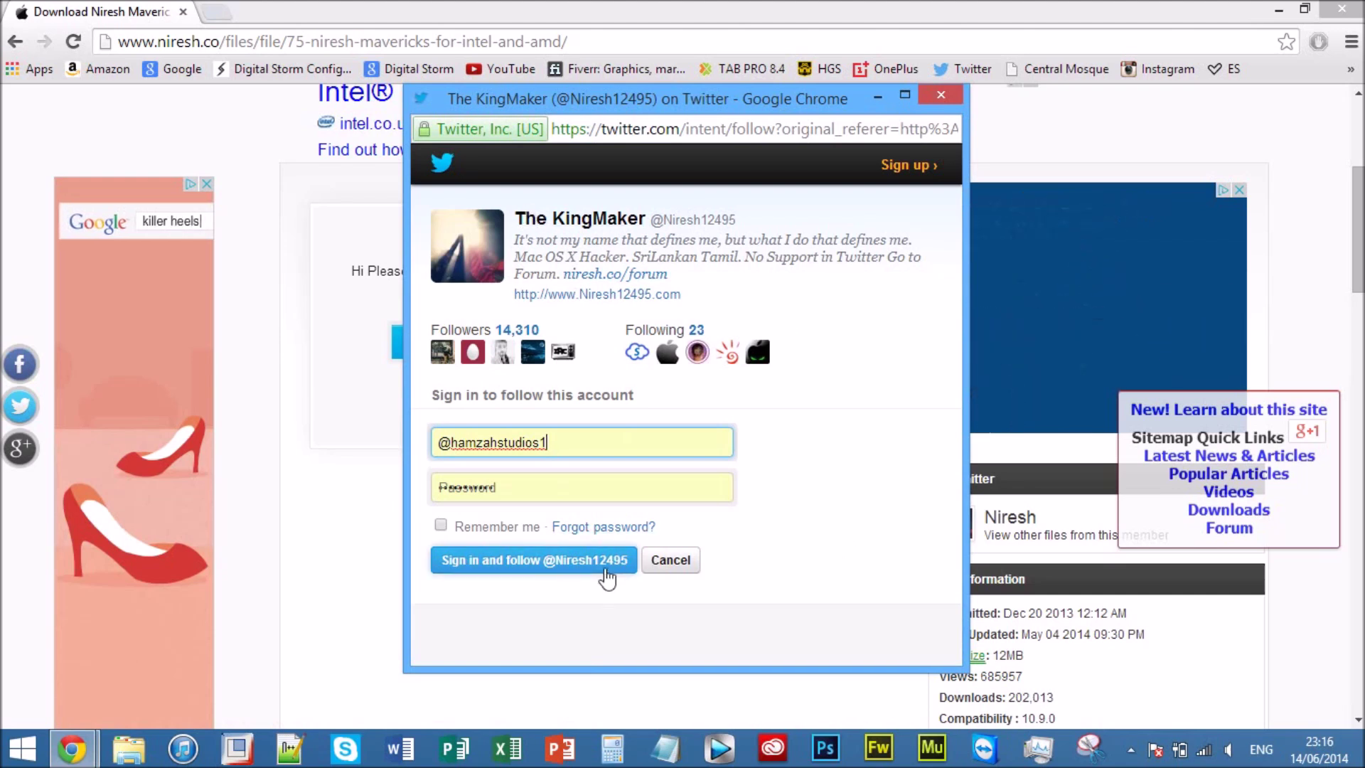
click(545, 552)
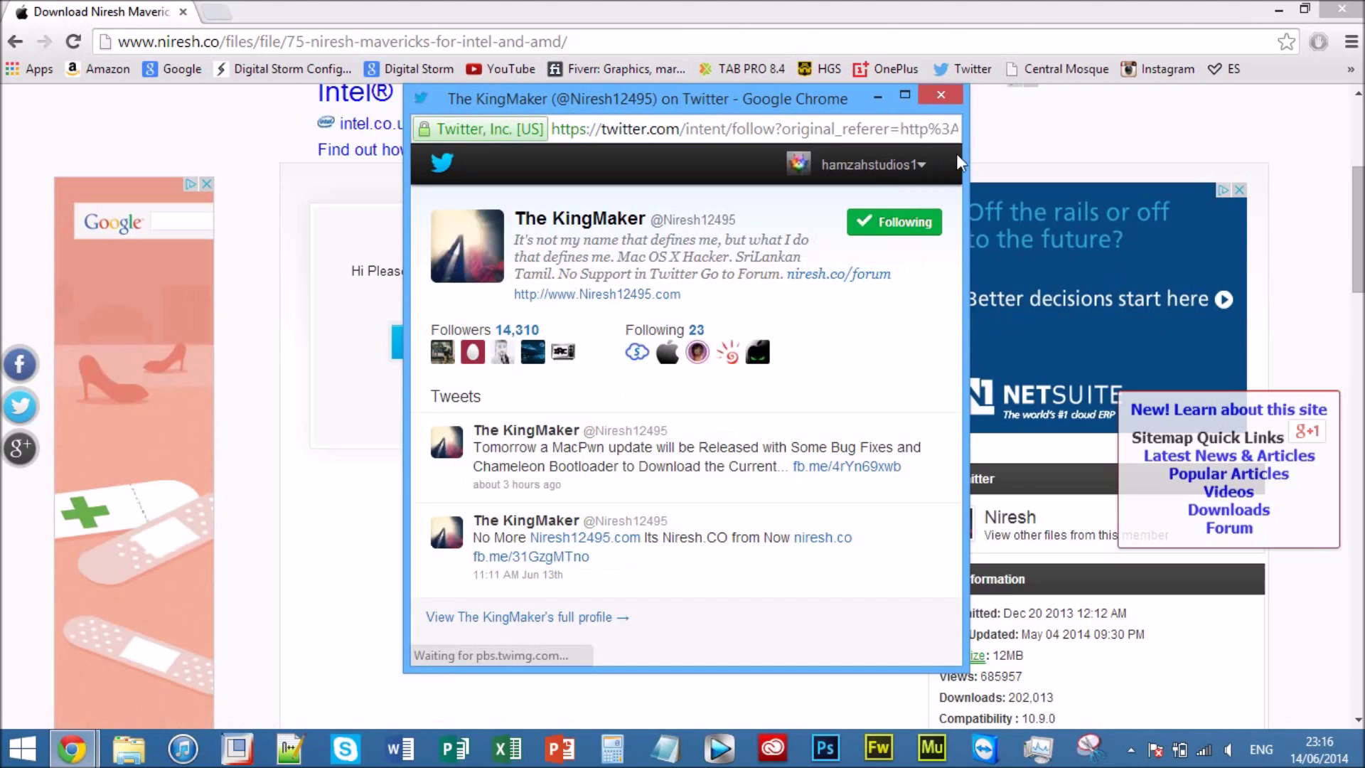
click(942, 96)
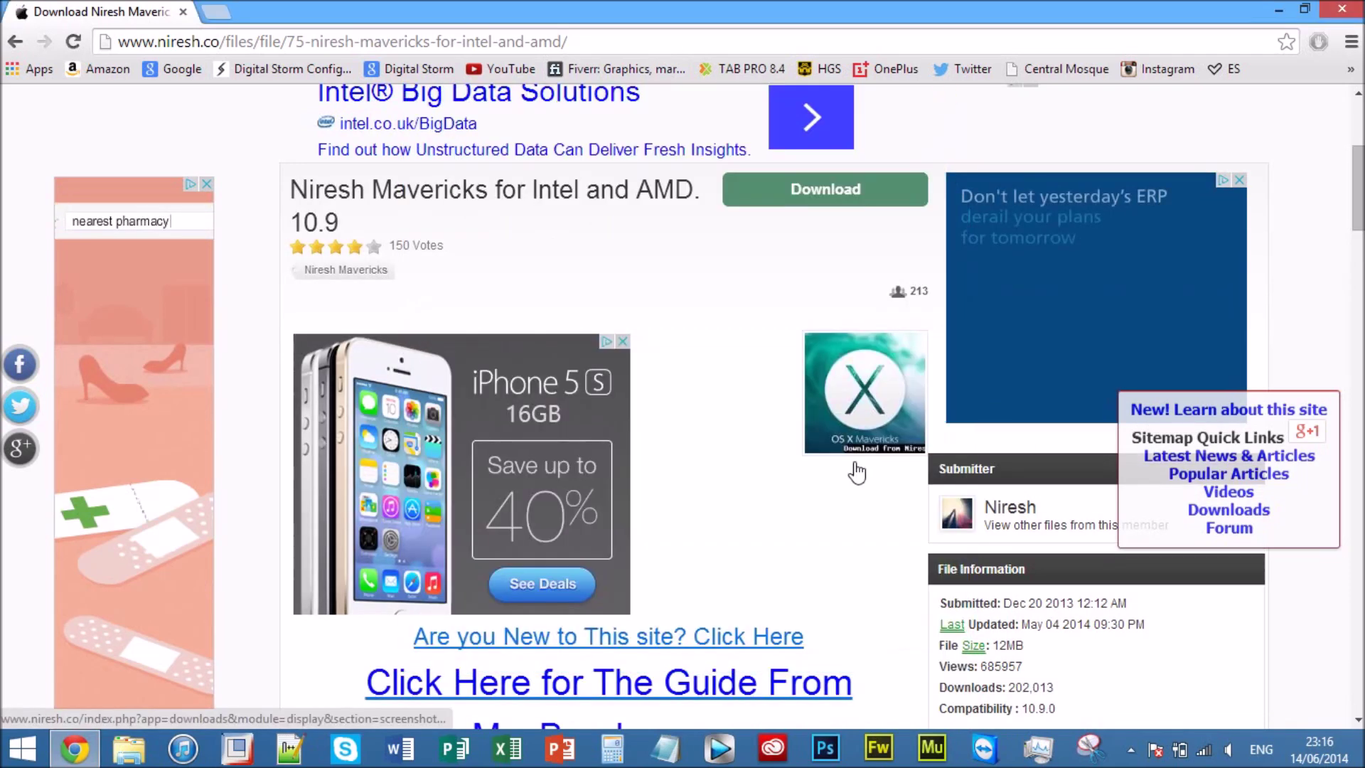
scroll(856, 471, down, 15)
scroll(826, 463, down, 12)
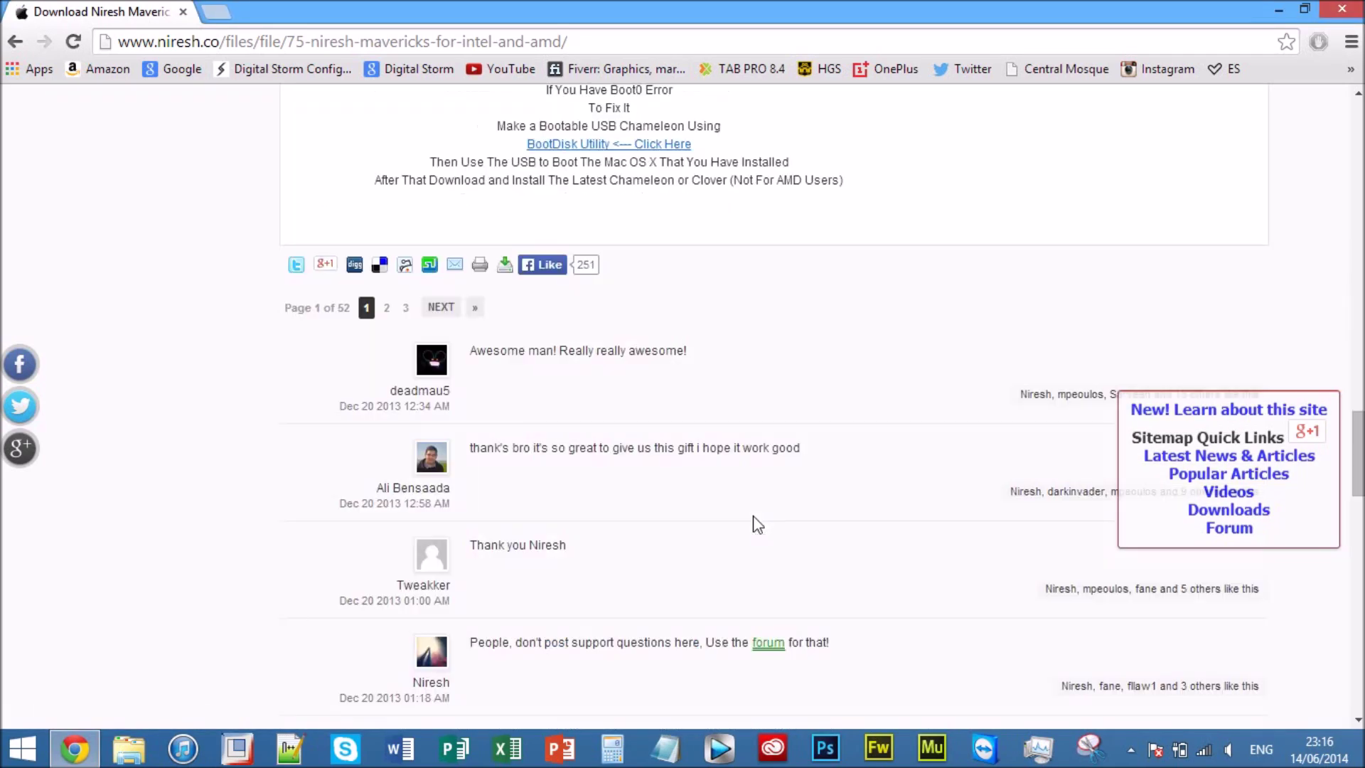
scroll(757, 525, up, 20)
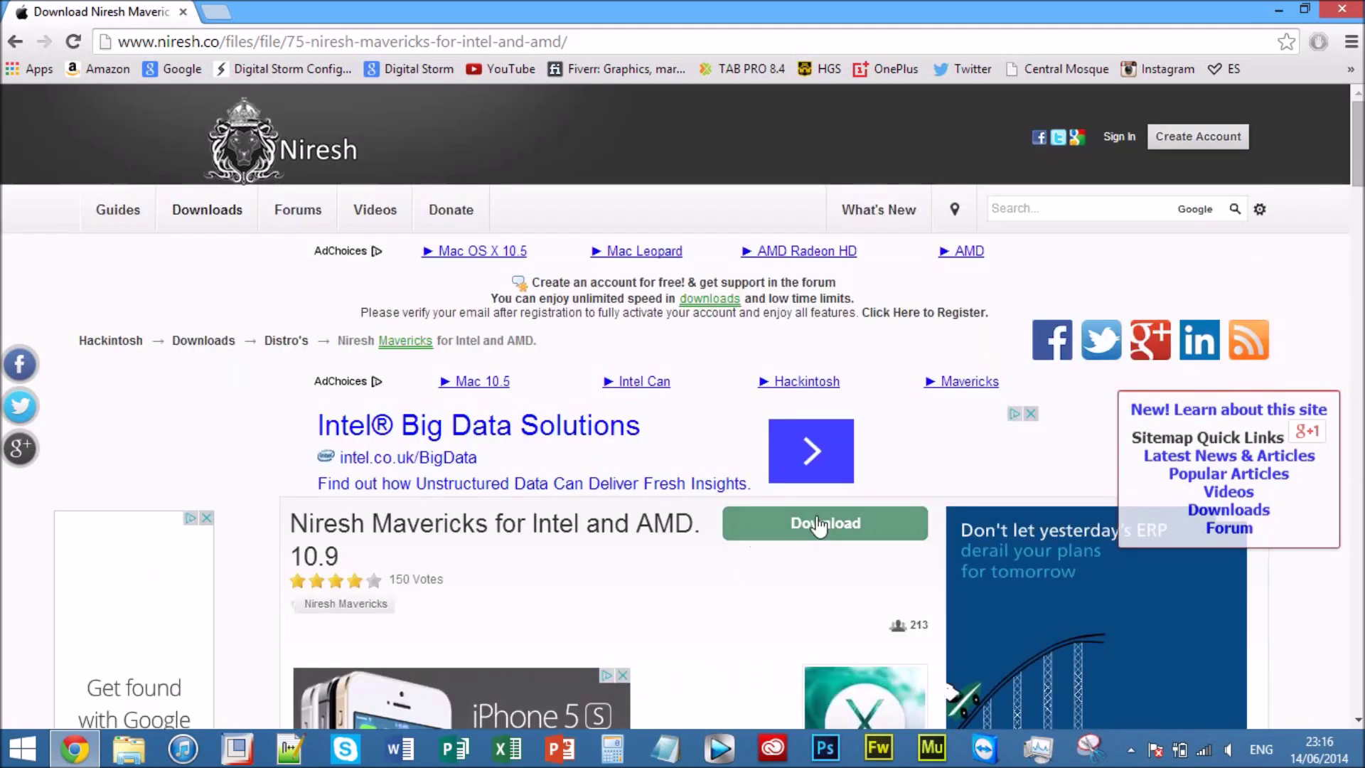
Step: Start the Niresh Mavericks for Intel and AMD download and check the desktop for the zip
click(820, 524)
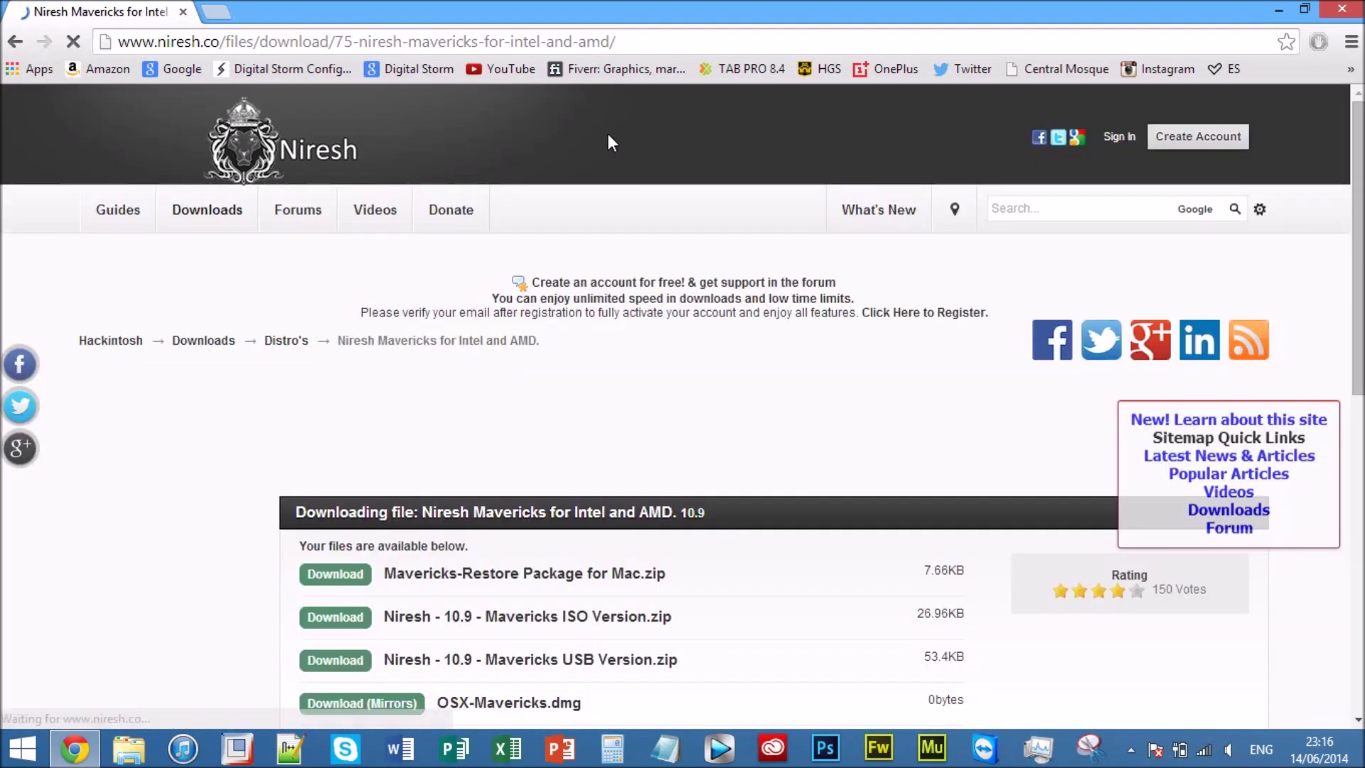
scroll(558, 284, down, 5)
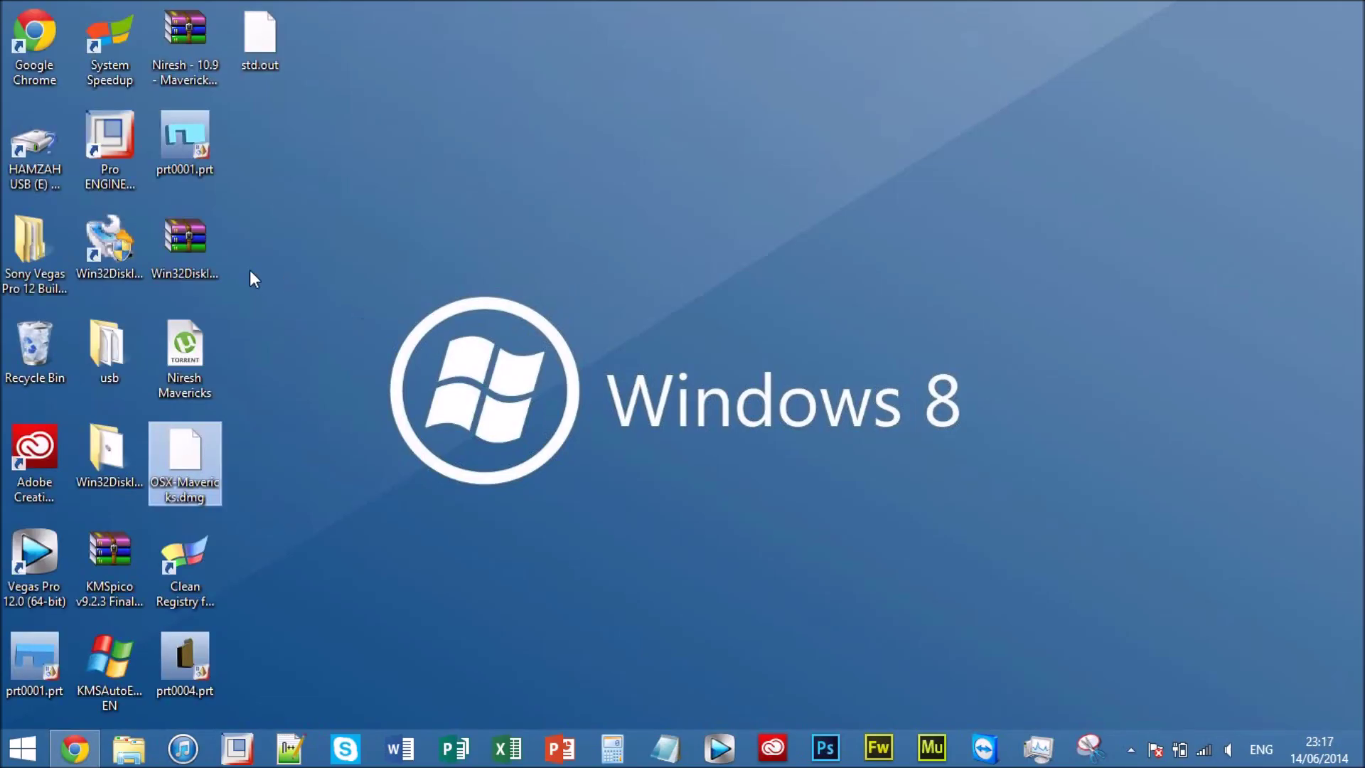
click(184, 242)
click(185, 35)
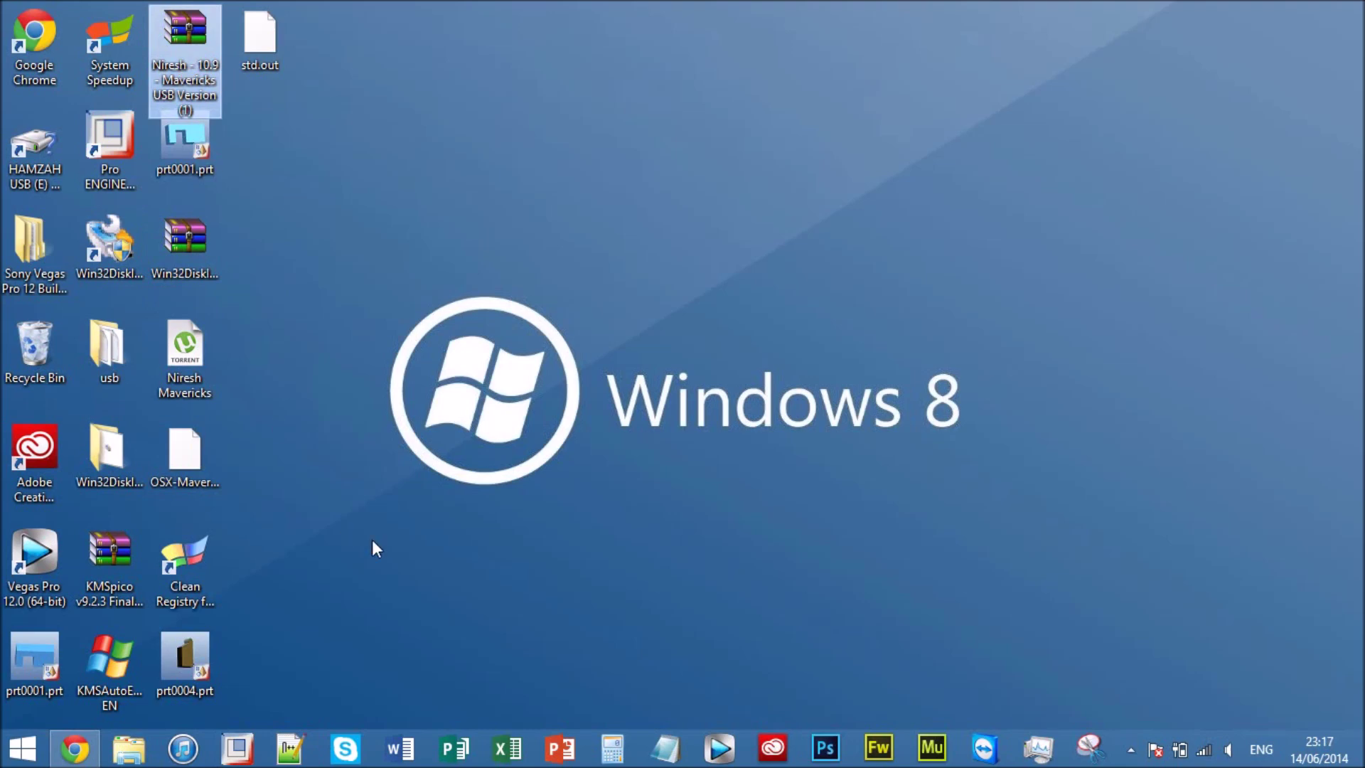
key(alt+Tab)
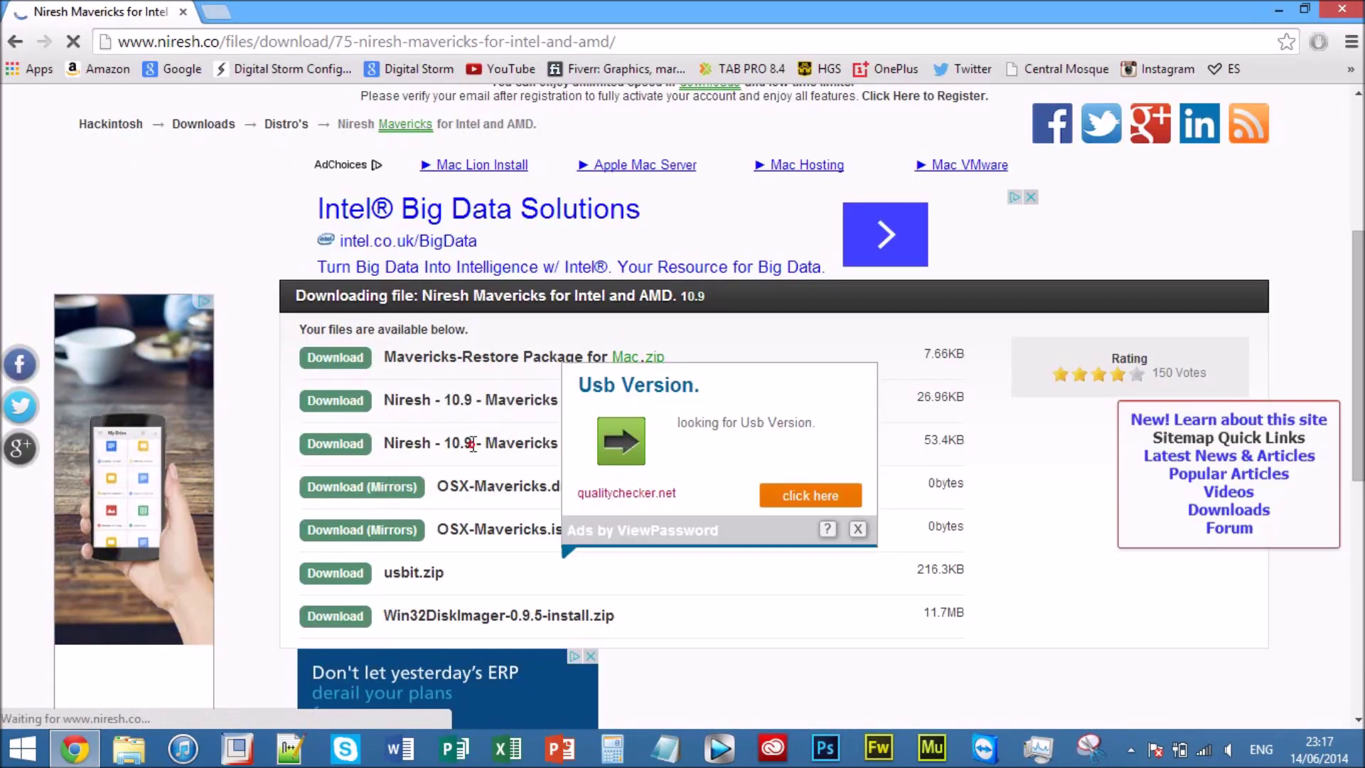
Step: Close the ad, download 'Niresh - 10.9 - Mavericks USB Version.zip', close Chrome, and open the zip
click(857, 529)
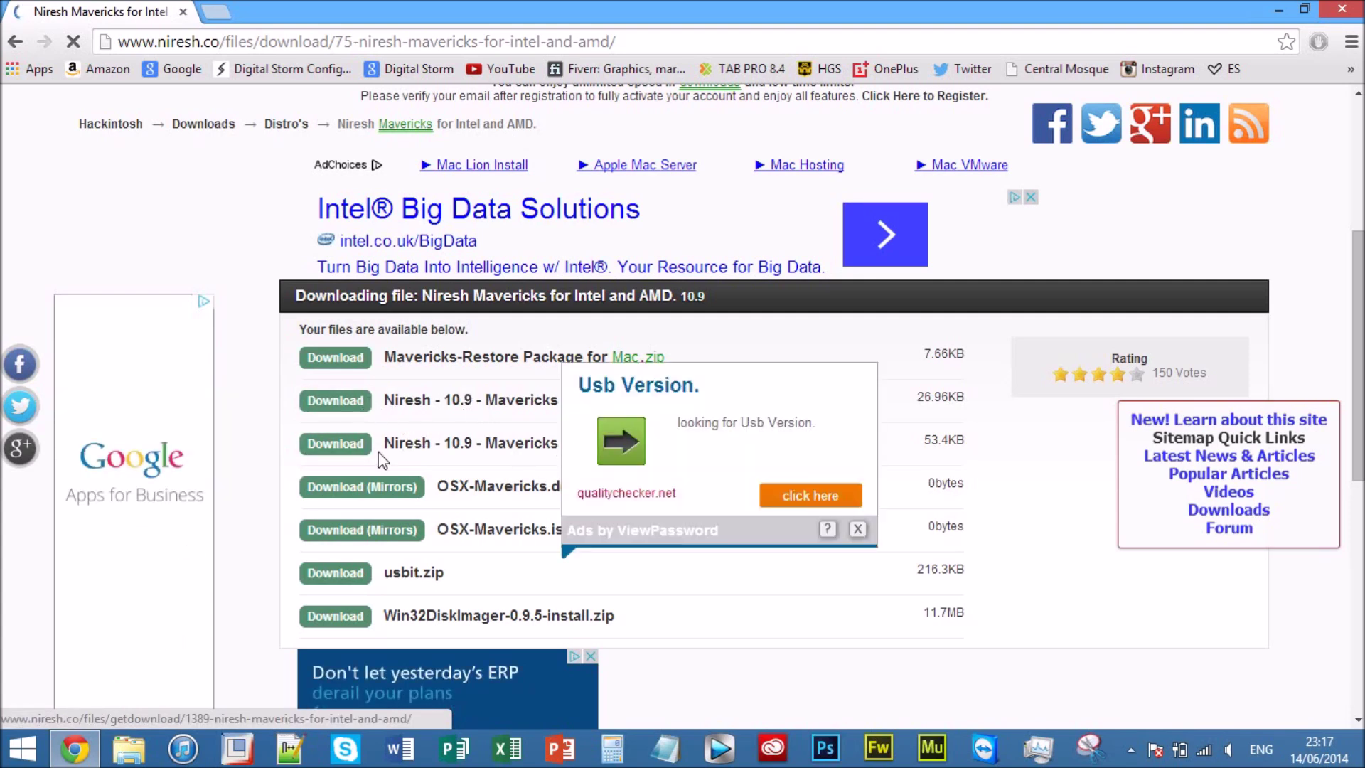
click(858, 529)
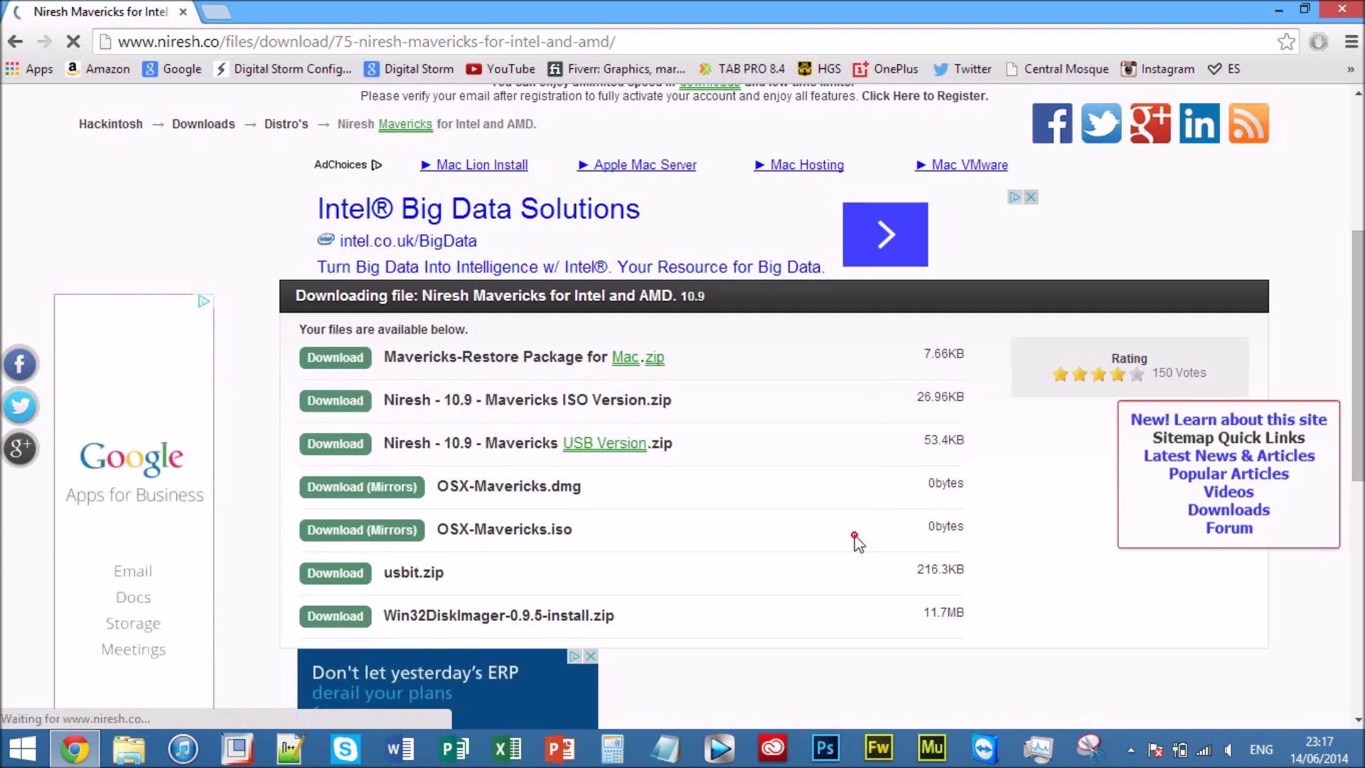
click(335, 444)
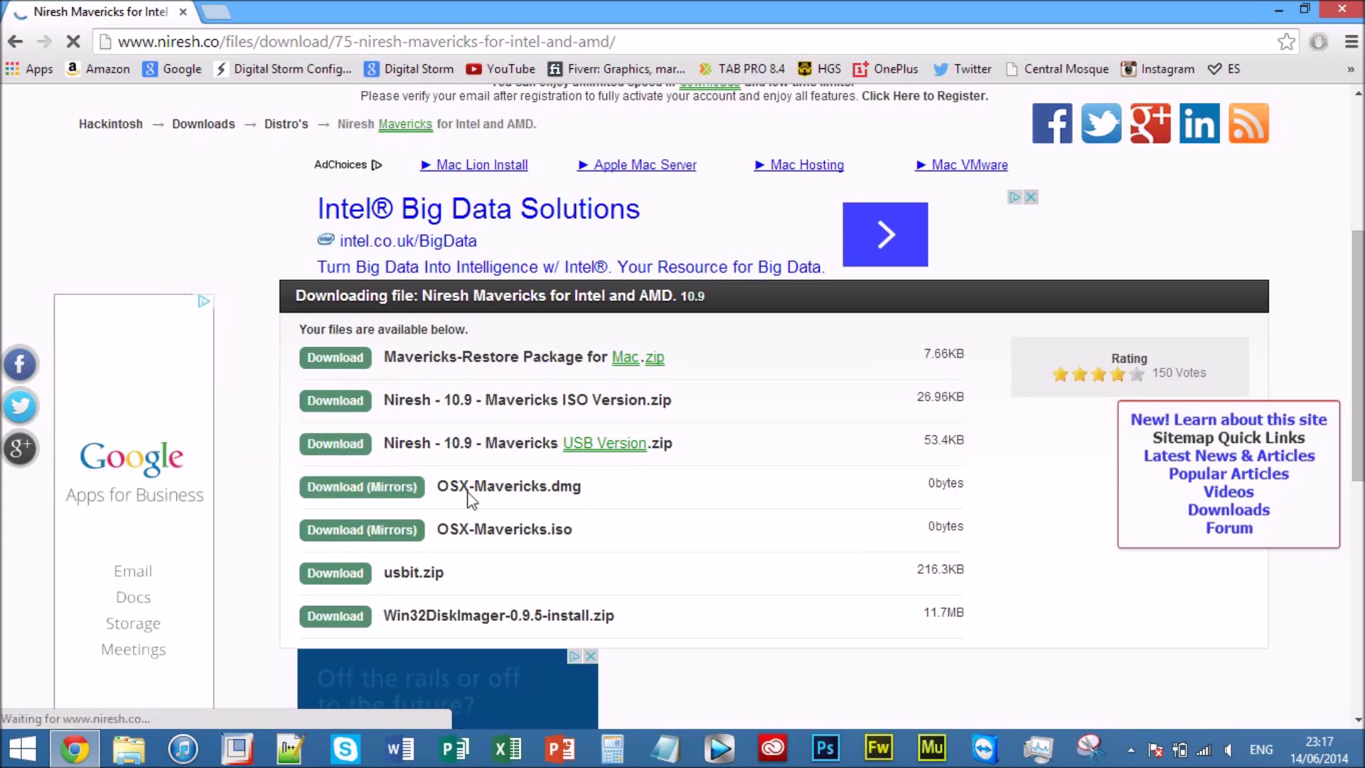
click(1354, 10)
click(173, 88)
double_click(174, 88)
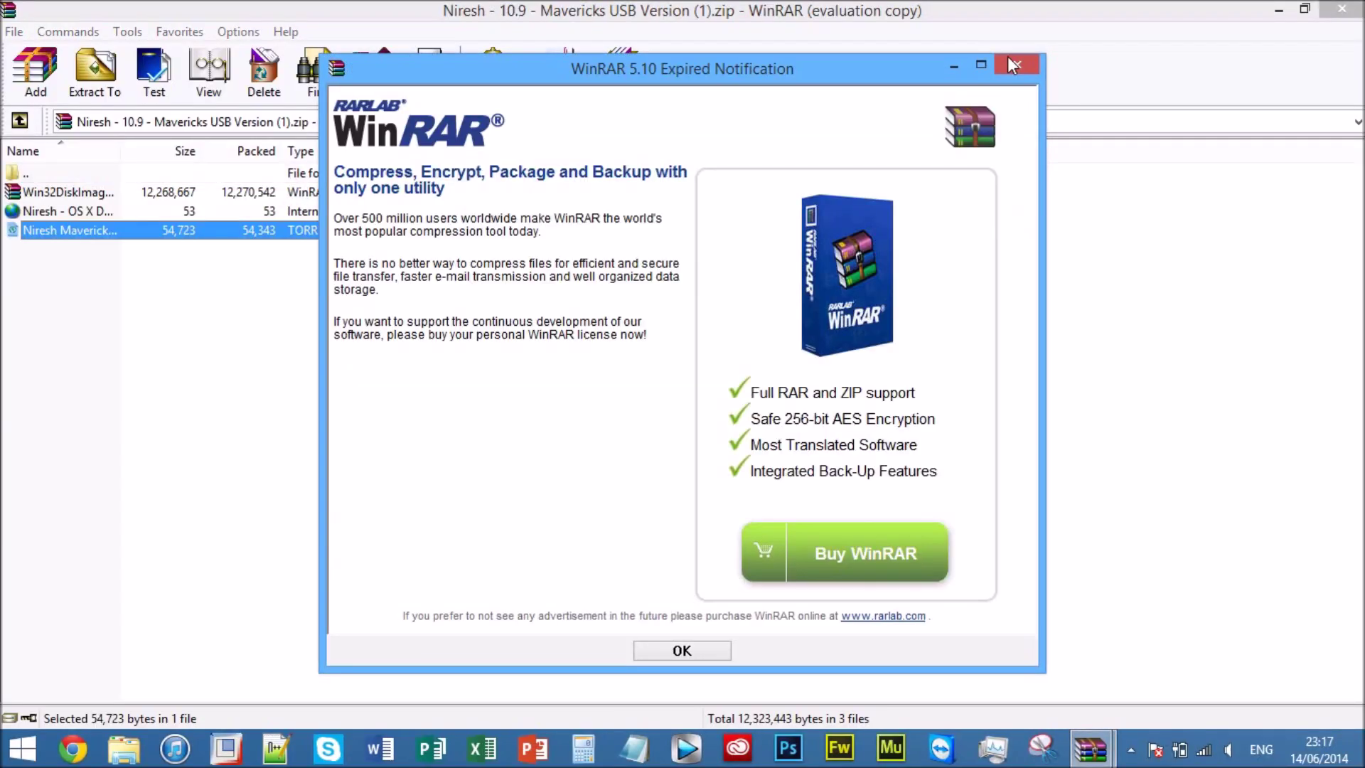
Step: Load the Niresh Mavericks torrent into µTorrent without reloading trackers, then close µTorrent
click(711, 649)
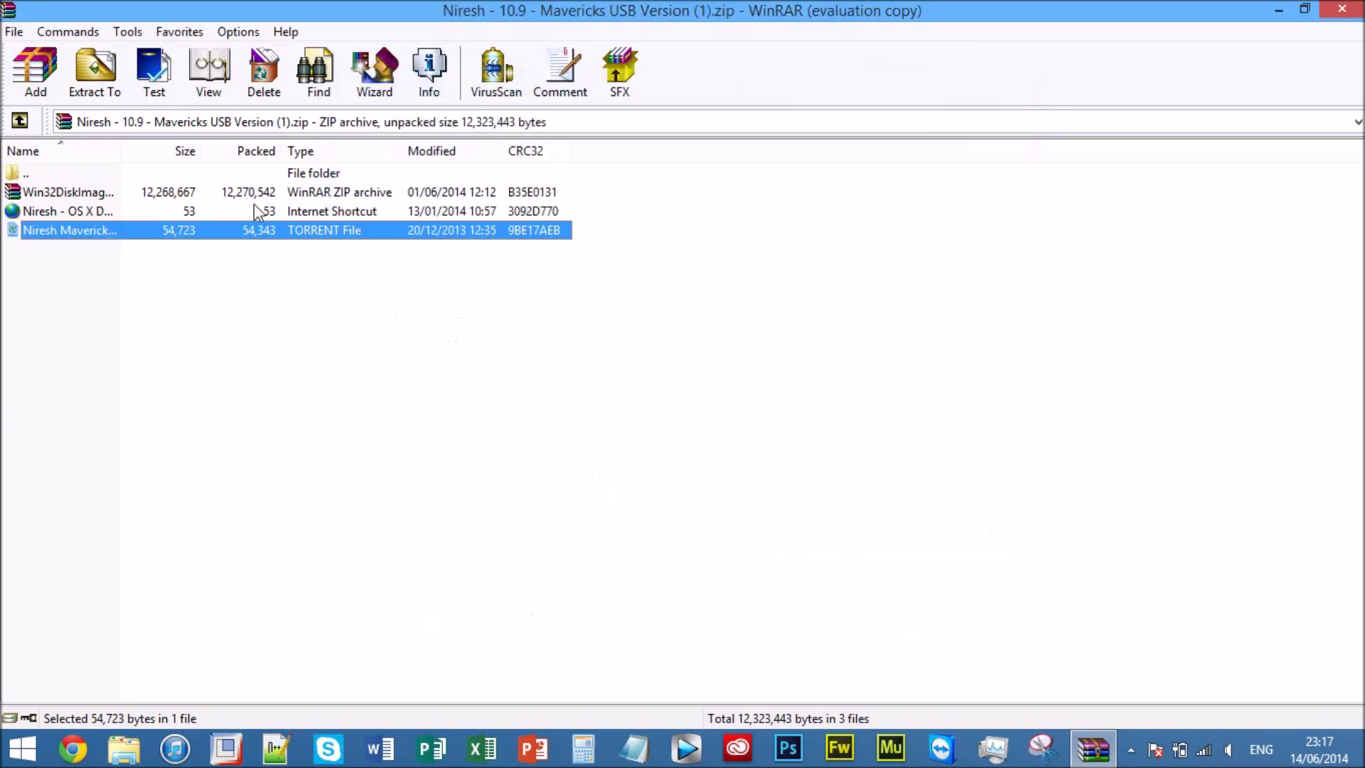
double_click(190, 233)
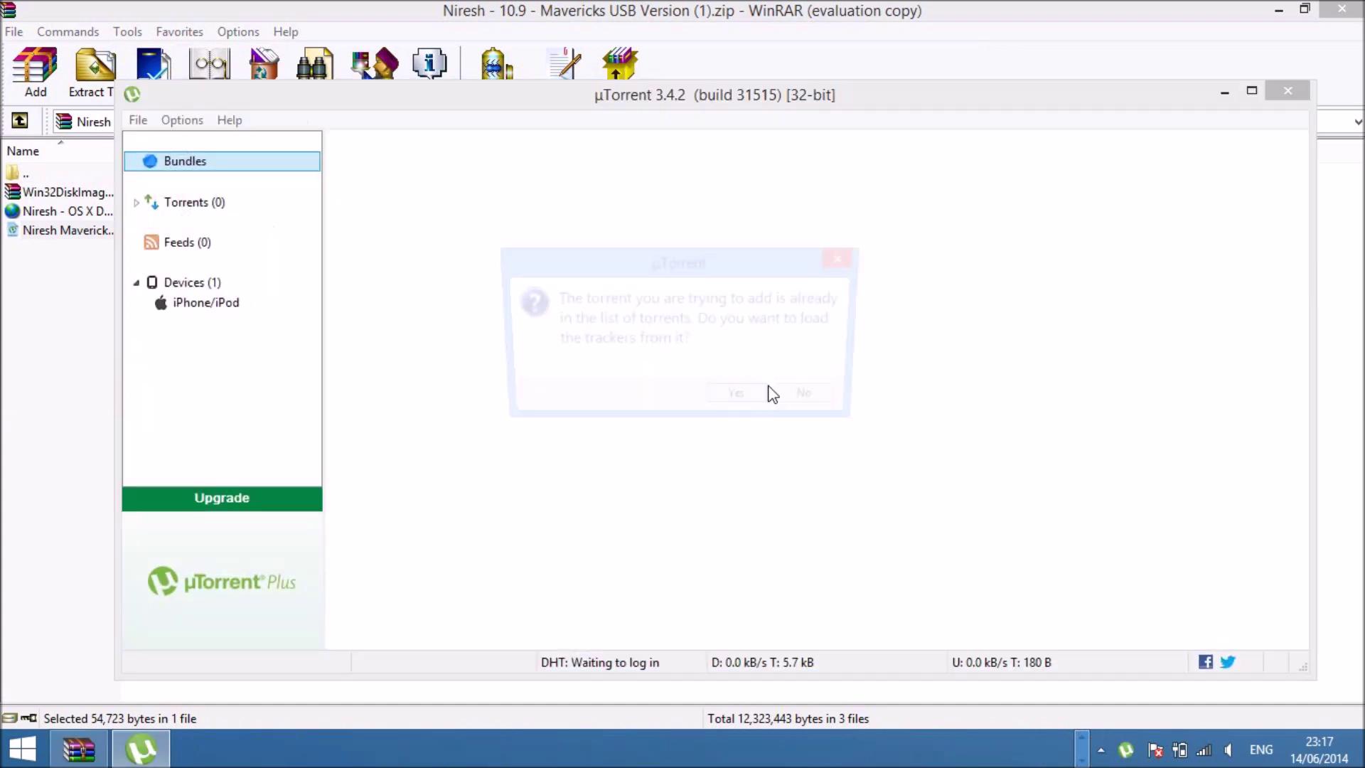
click(812, 402)
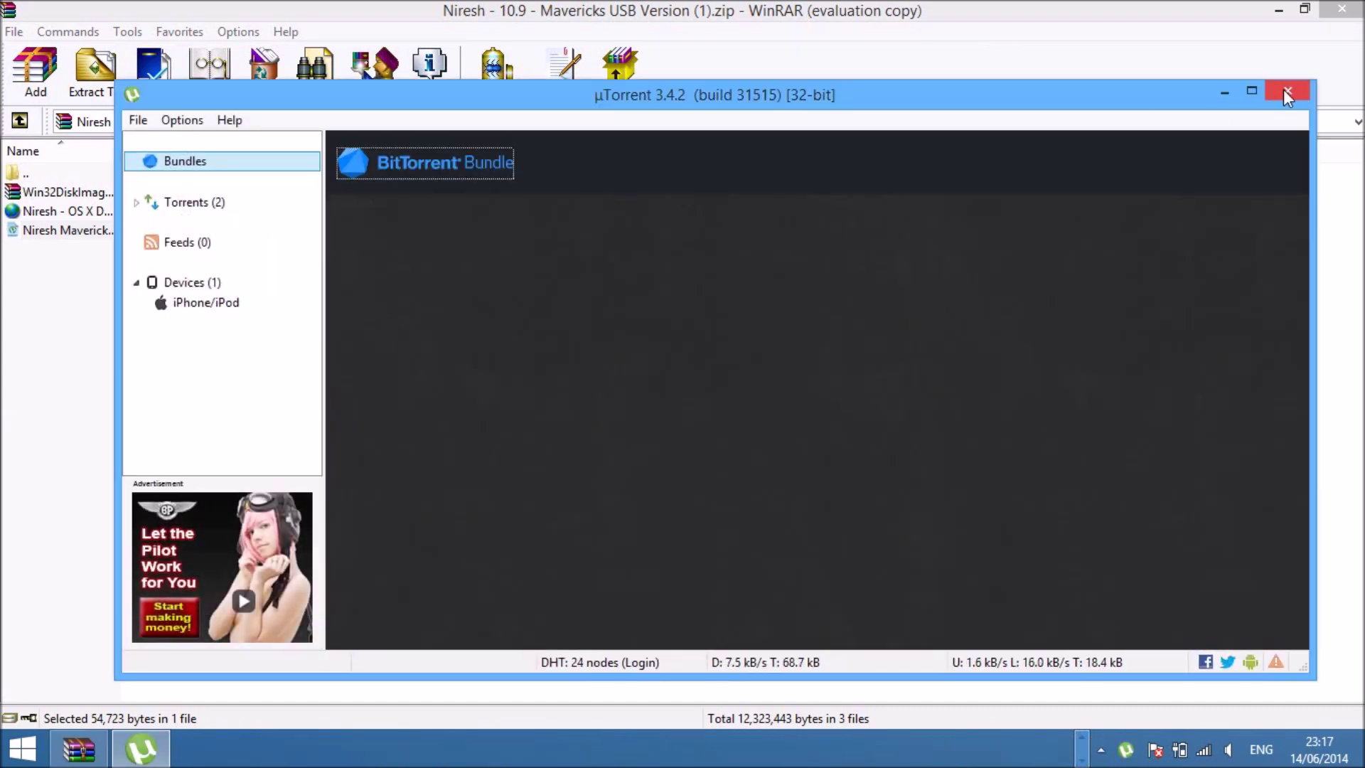
click(1286, 91)
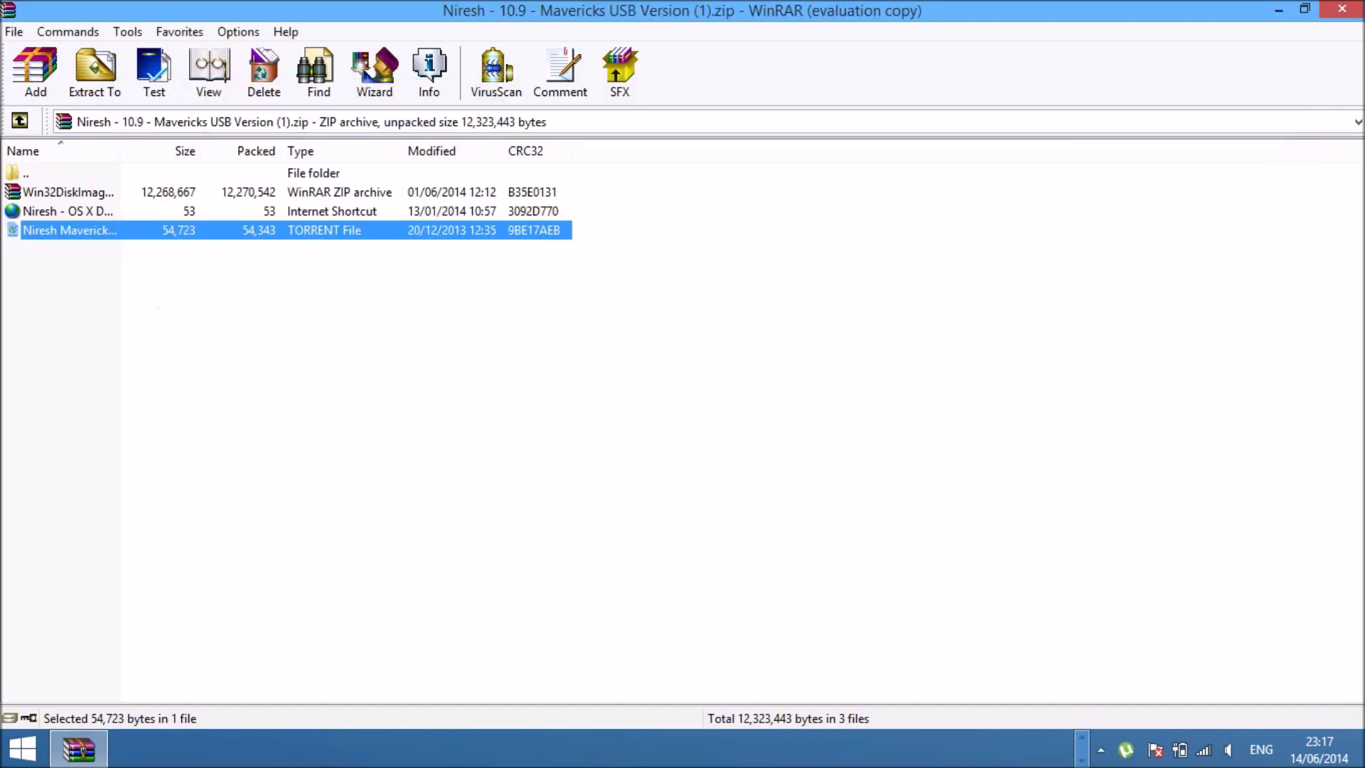
Step: Reposition OSX-Mavericks.dmg on the desktop and select the Win32DiskImager archive in WinRAR
key(super+d)
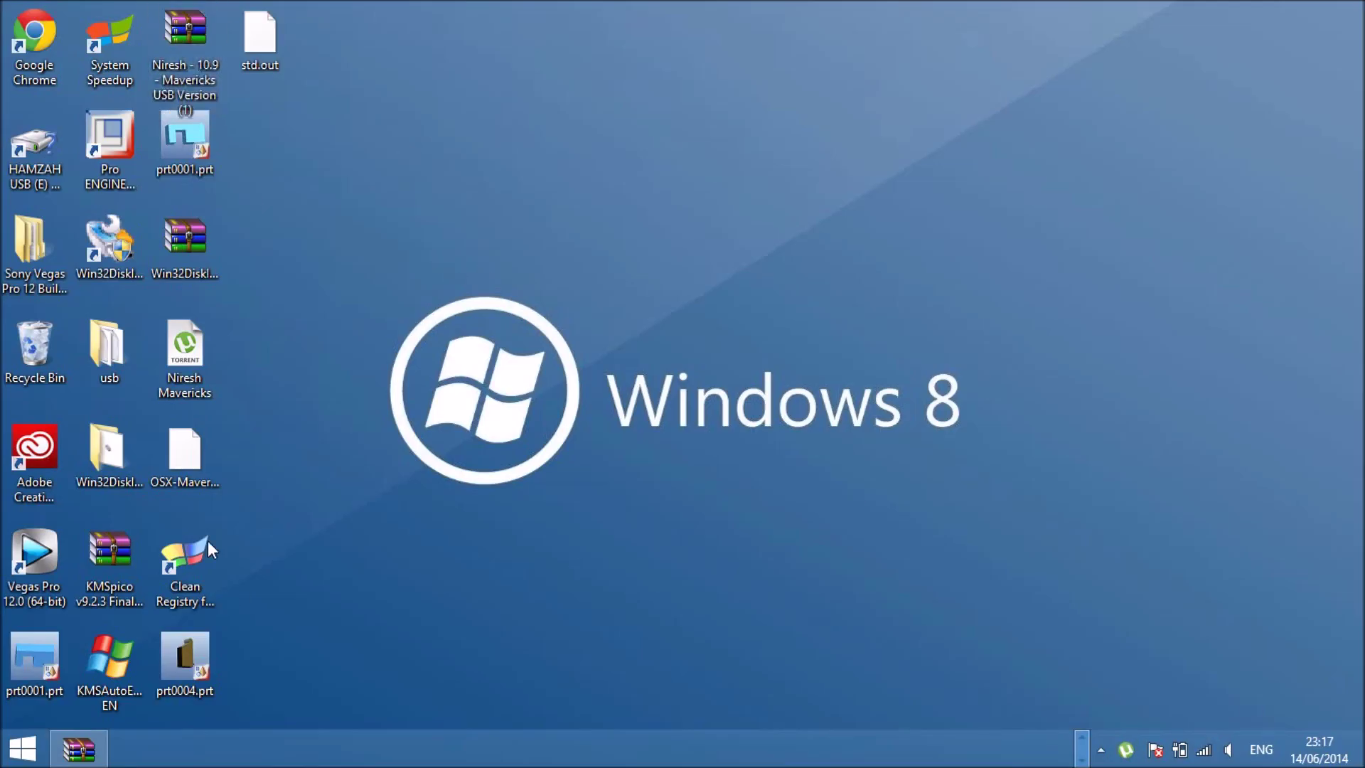
click(206, 447)
mouse_move(198, 437)
mouse_down()
mouse_move(406, 412)
mouse_move(627, 231)
mouse_move(648, 239)
mouse_move(269, 438)
mouse_move(203, 455)
mouse_up()
click(77, 749)
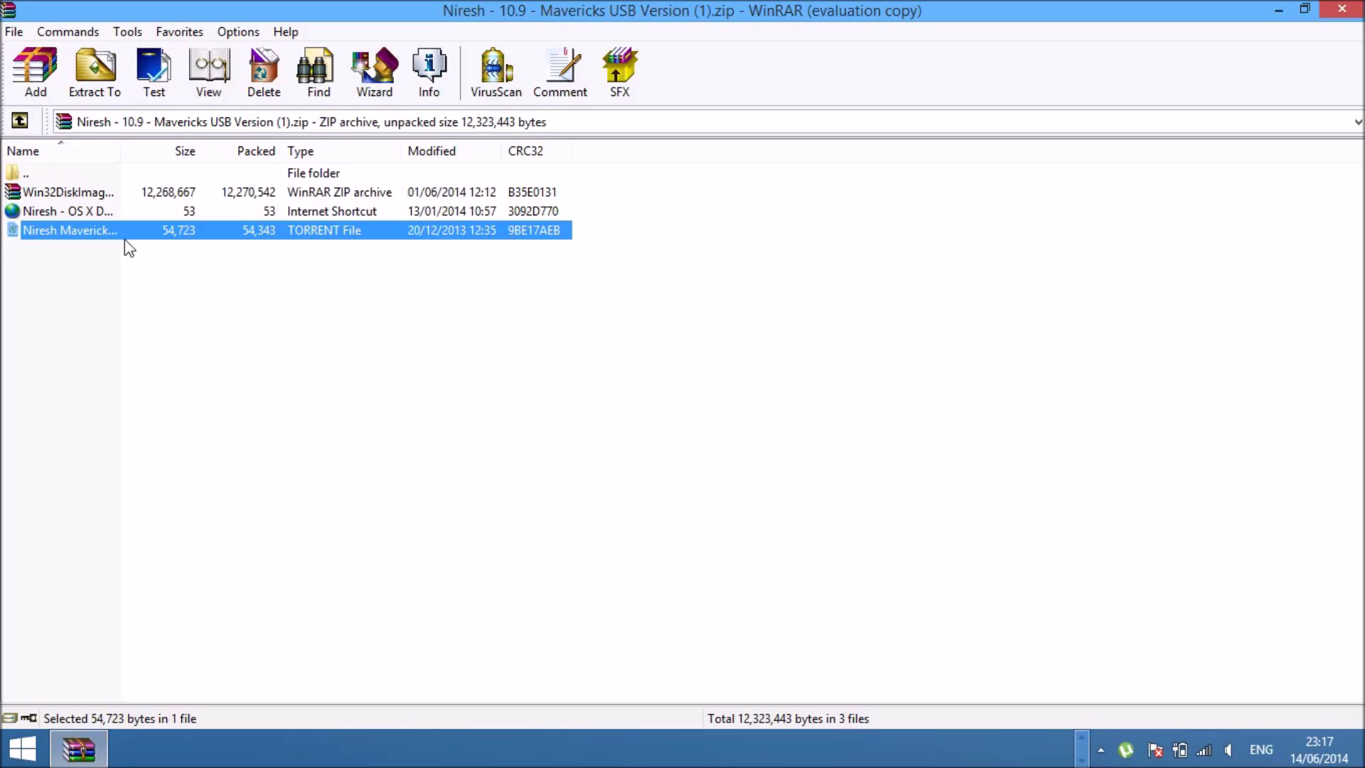
click(96, 192)
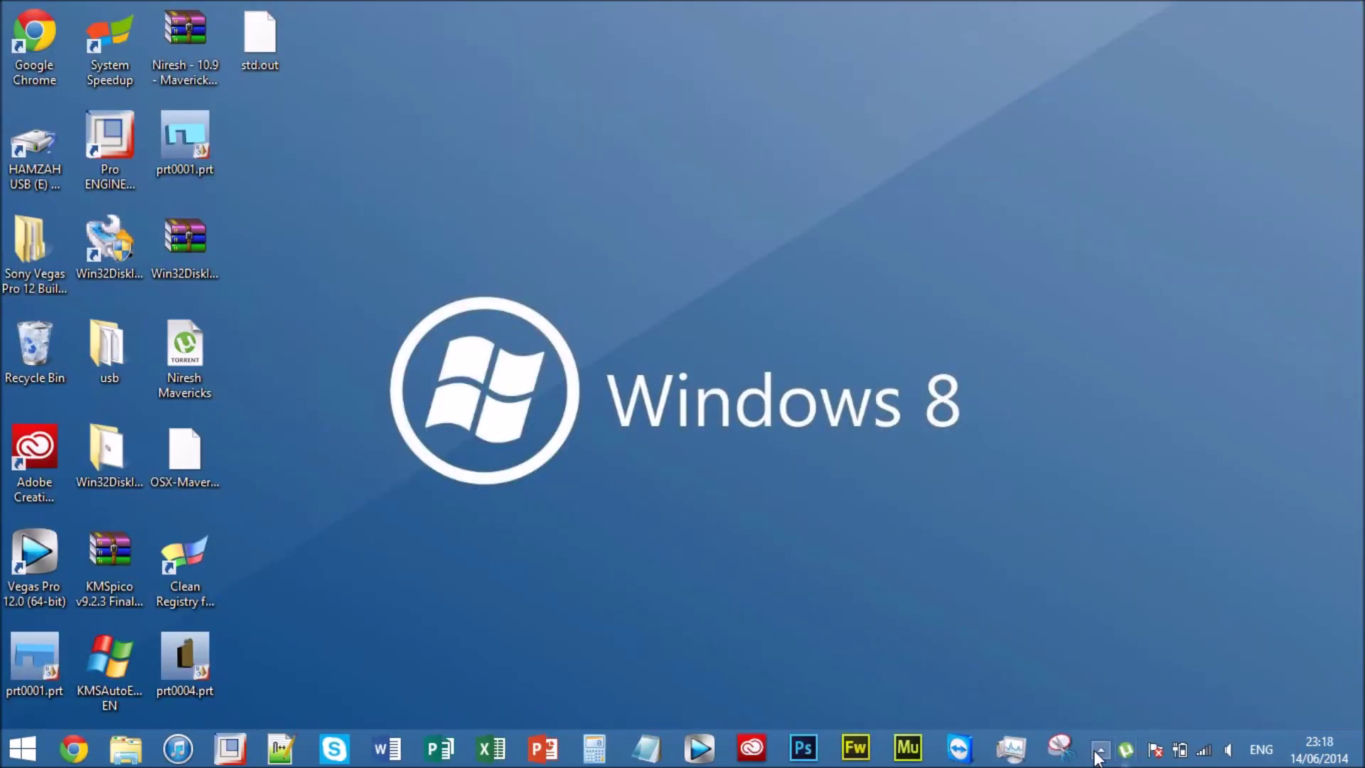
Step: Exit µTorrent from its tray icon
right_click(1125, 749)
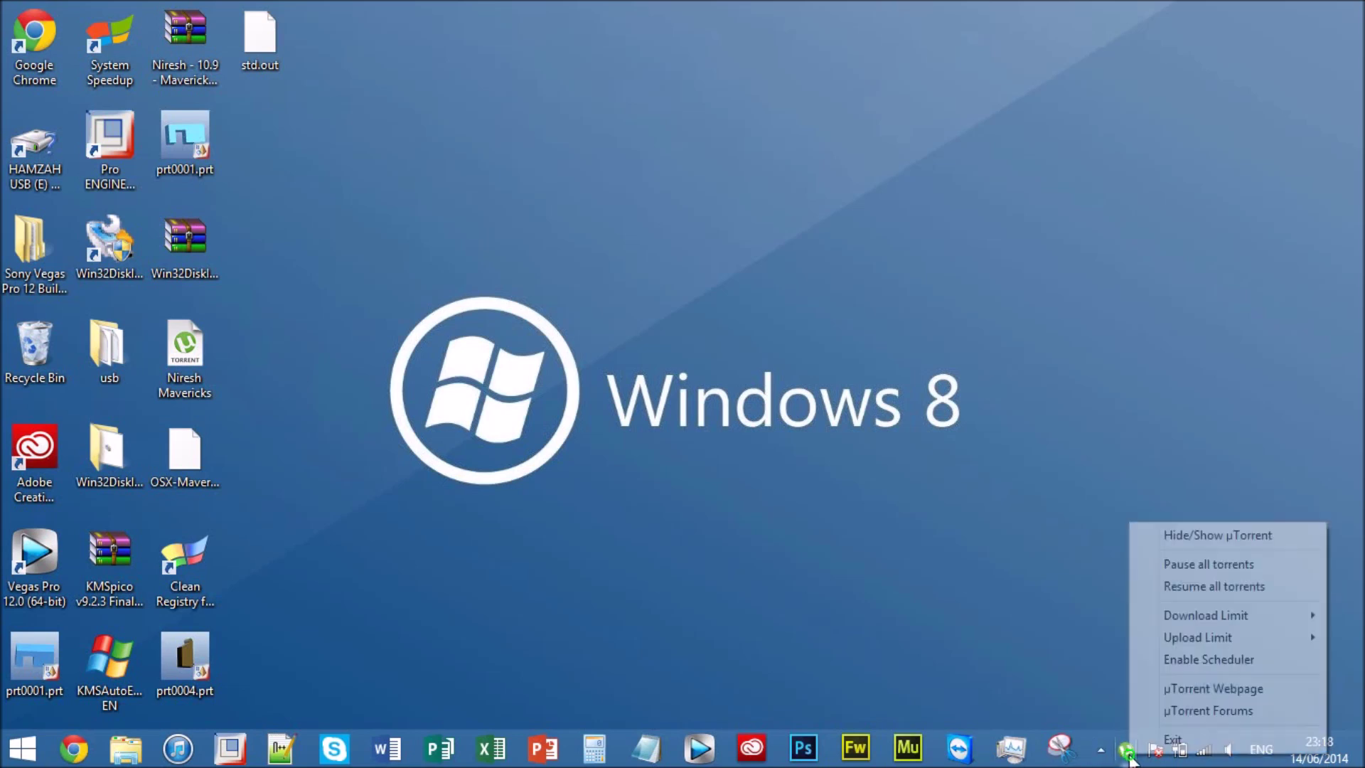
click(1173, 745)
click(769, 387)
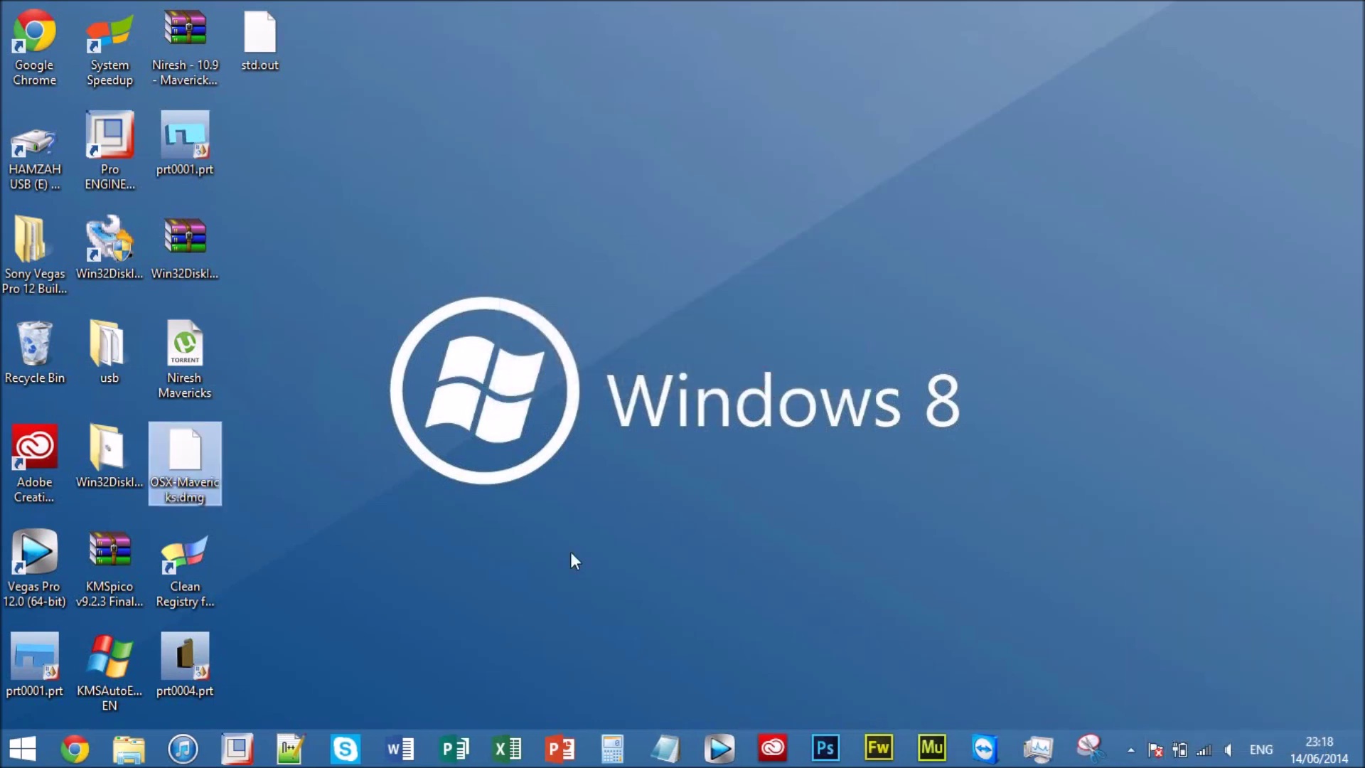
Step: Clear the Read-only attribute of OSX-Mavericks.dmg and place it among the desktop icons
drag(178, 469, 527, 142)
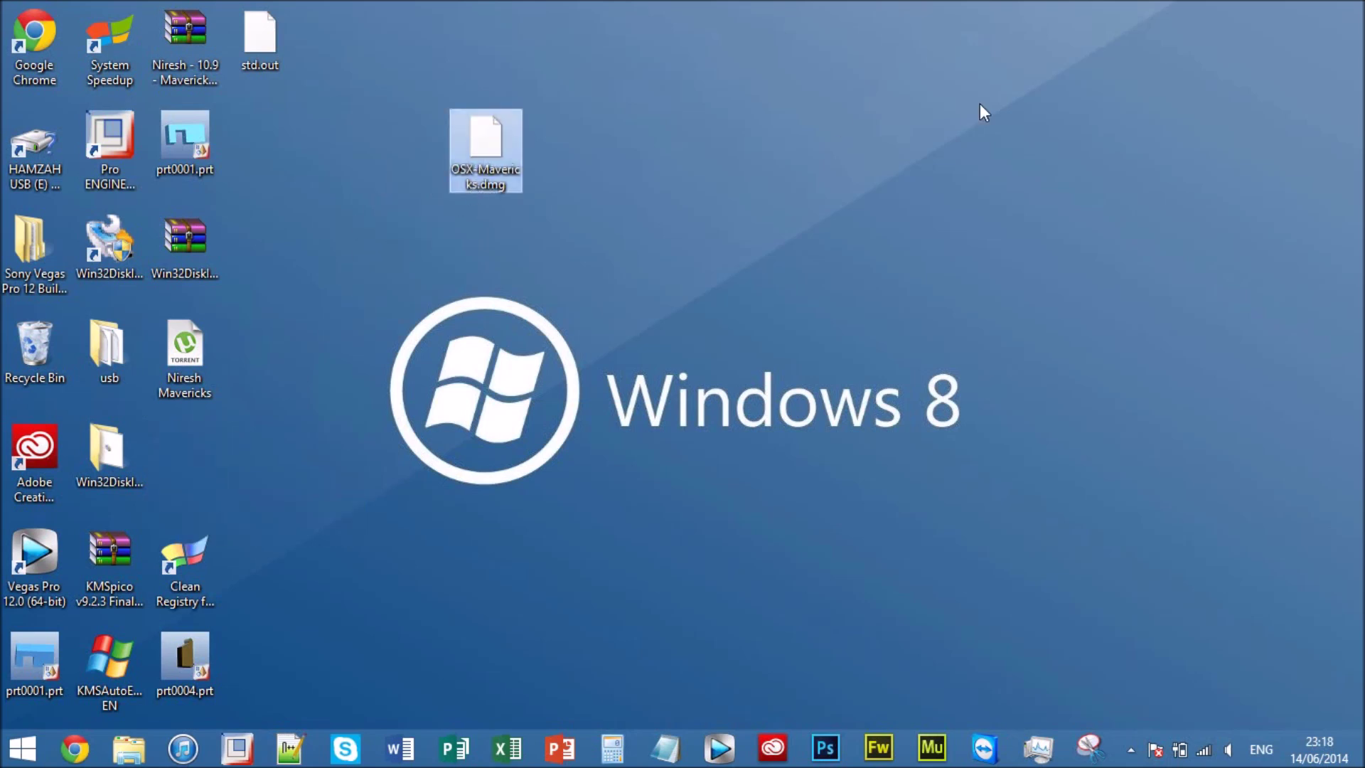
right_click(459, 156)
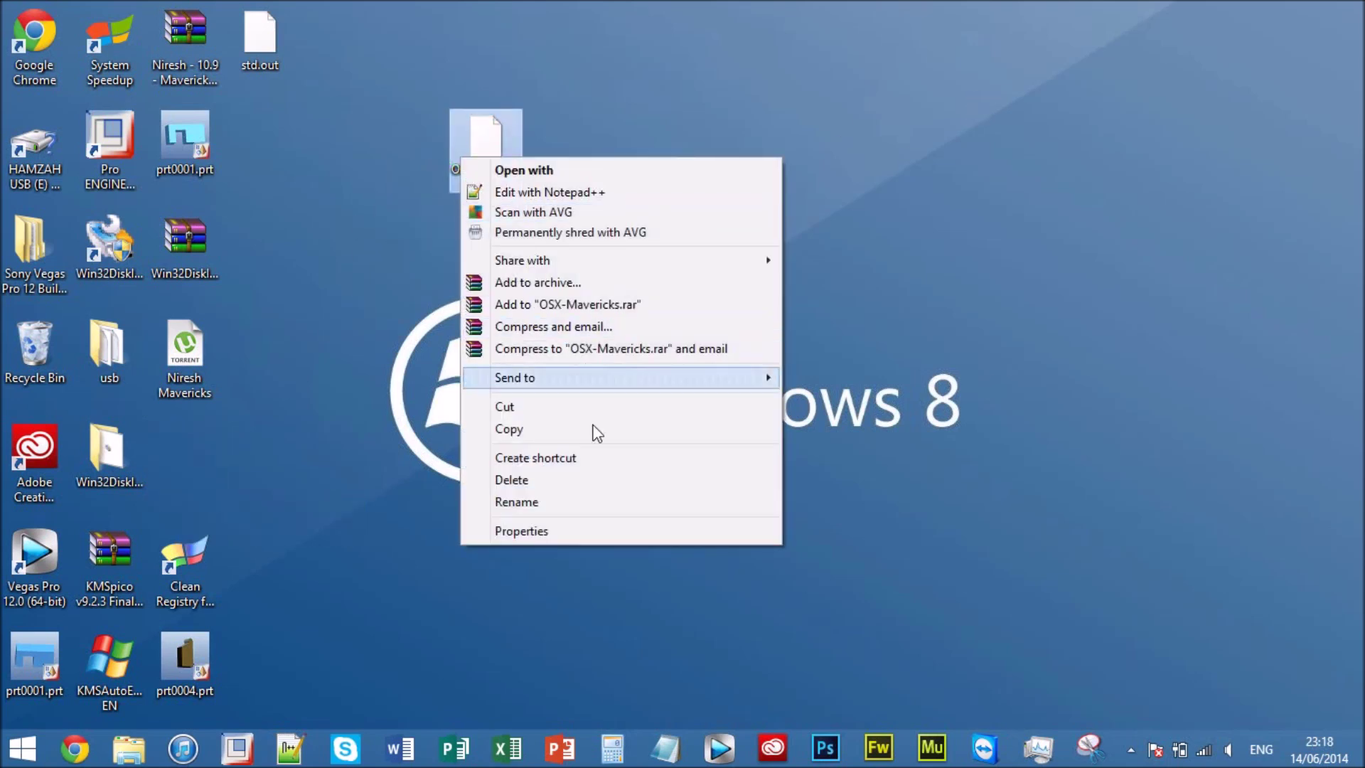
click(613, 531)
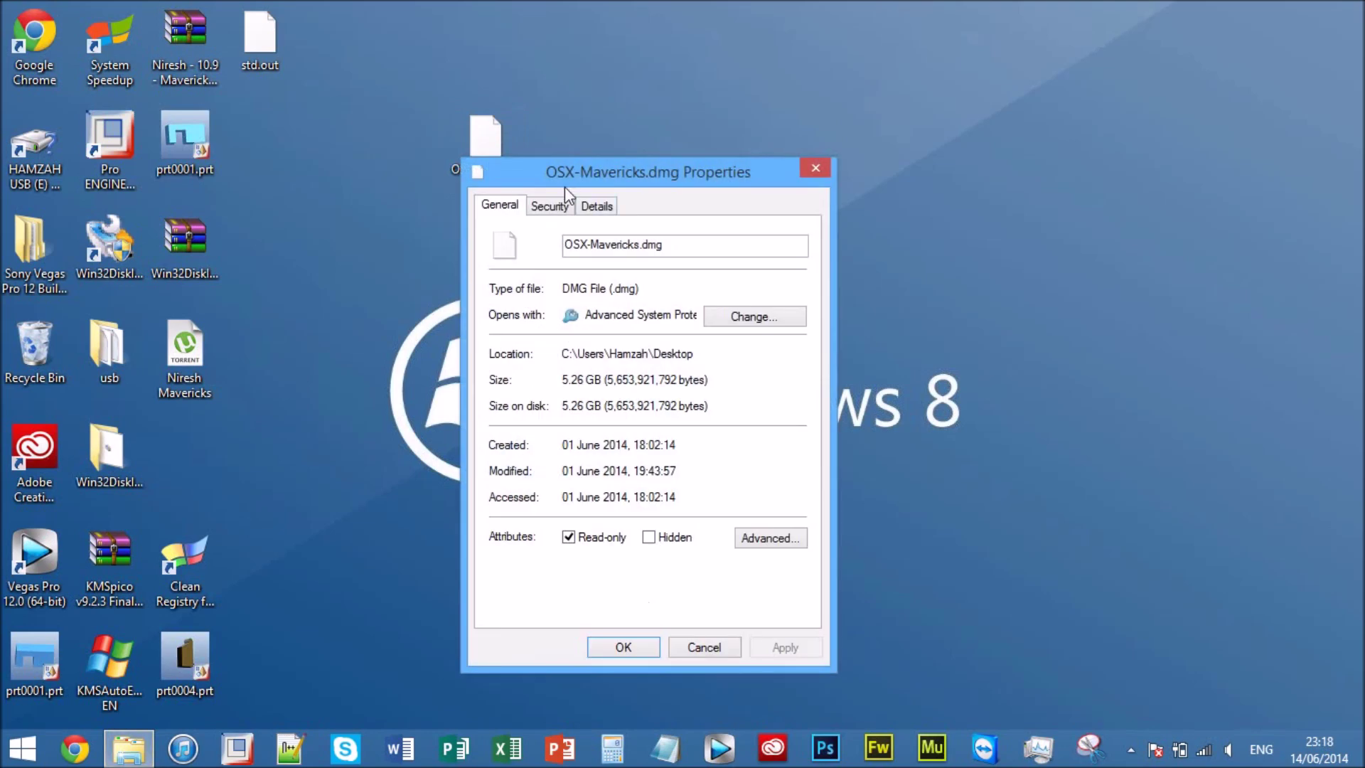
click(769, 538)
click(816, 472)
click(569, 538)
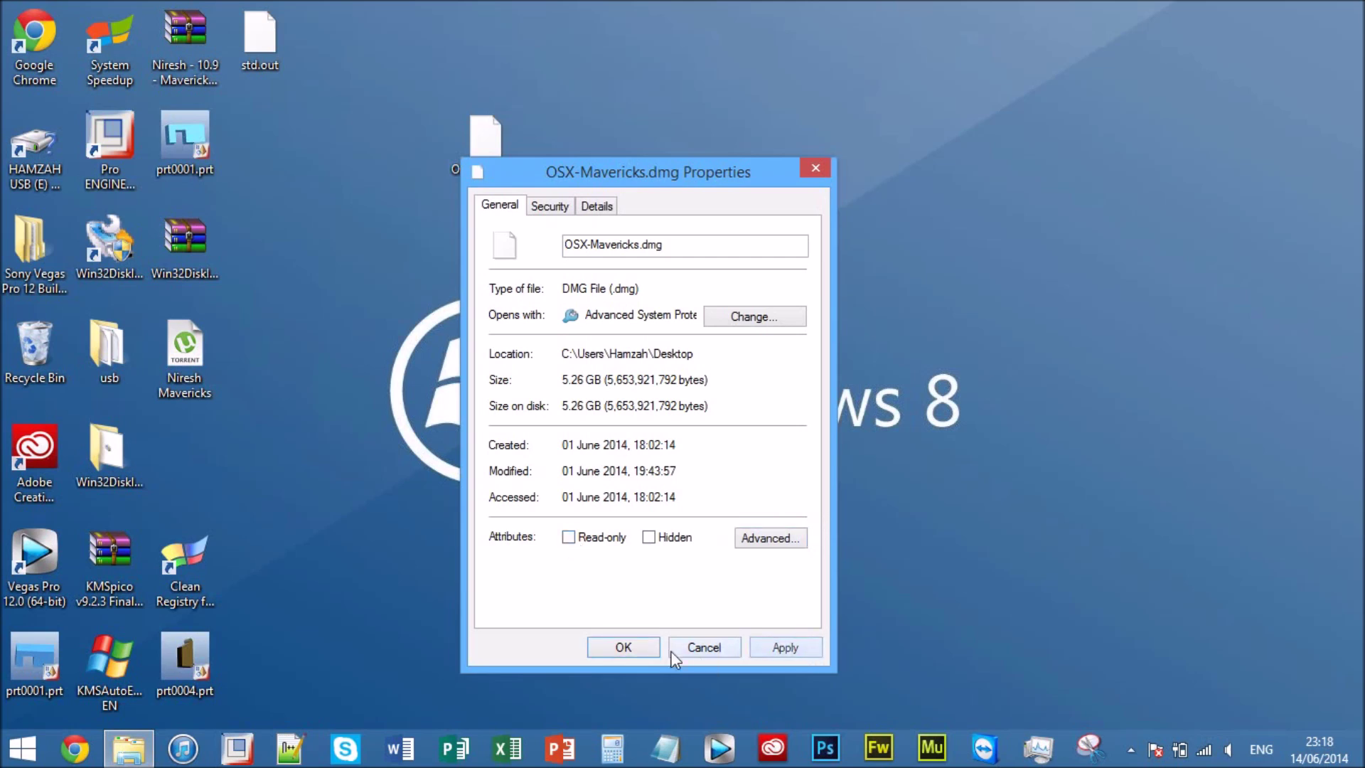
click(623, 646)
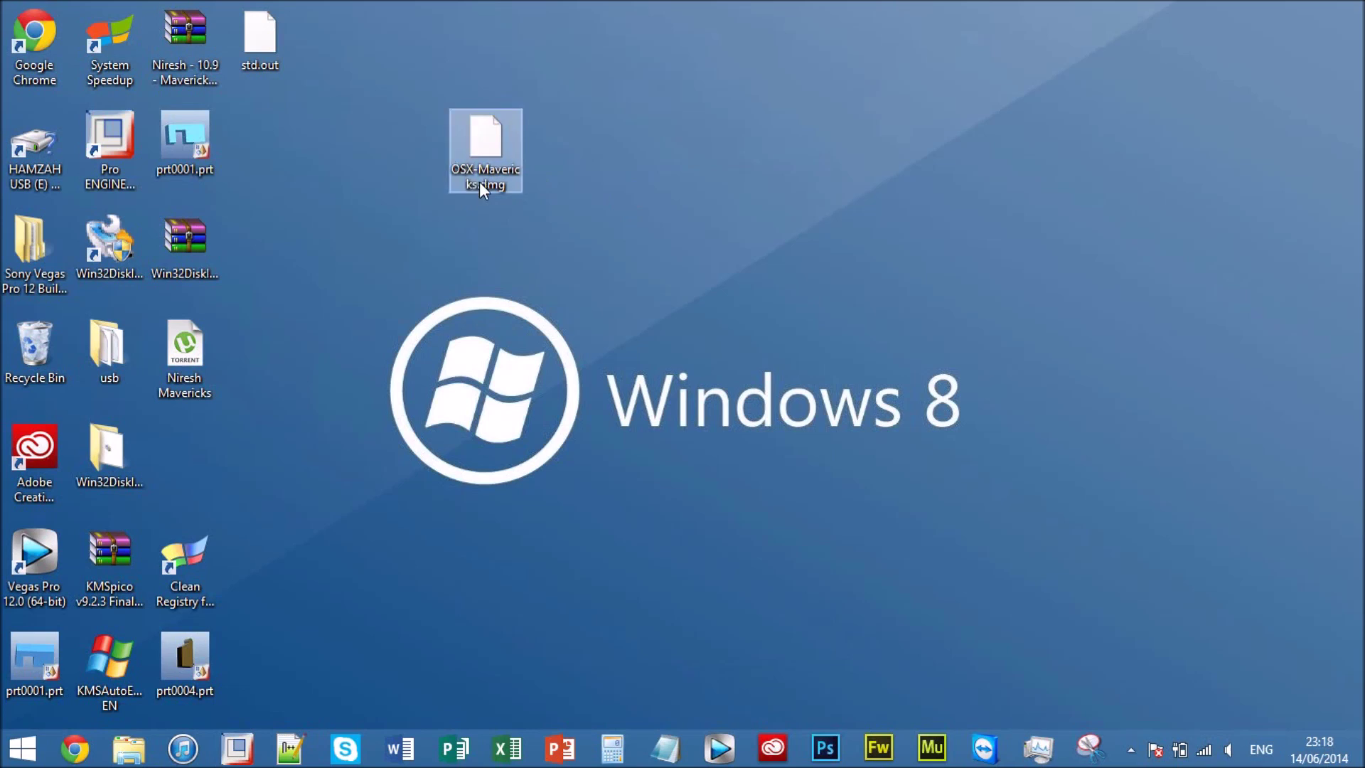
drag(479, 181, 289, 142)
Step: Move the Win32DiskImager shortcut to the desktop's top centre and launch Win32 Disk Imager
click(181, 556)
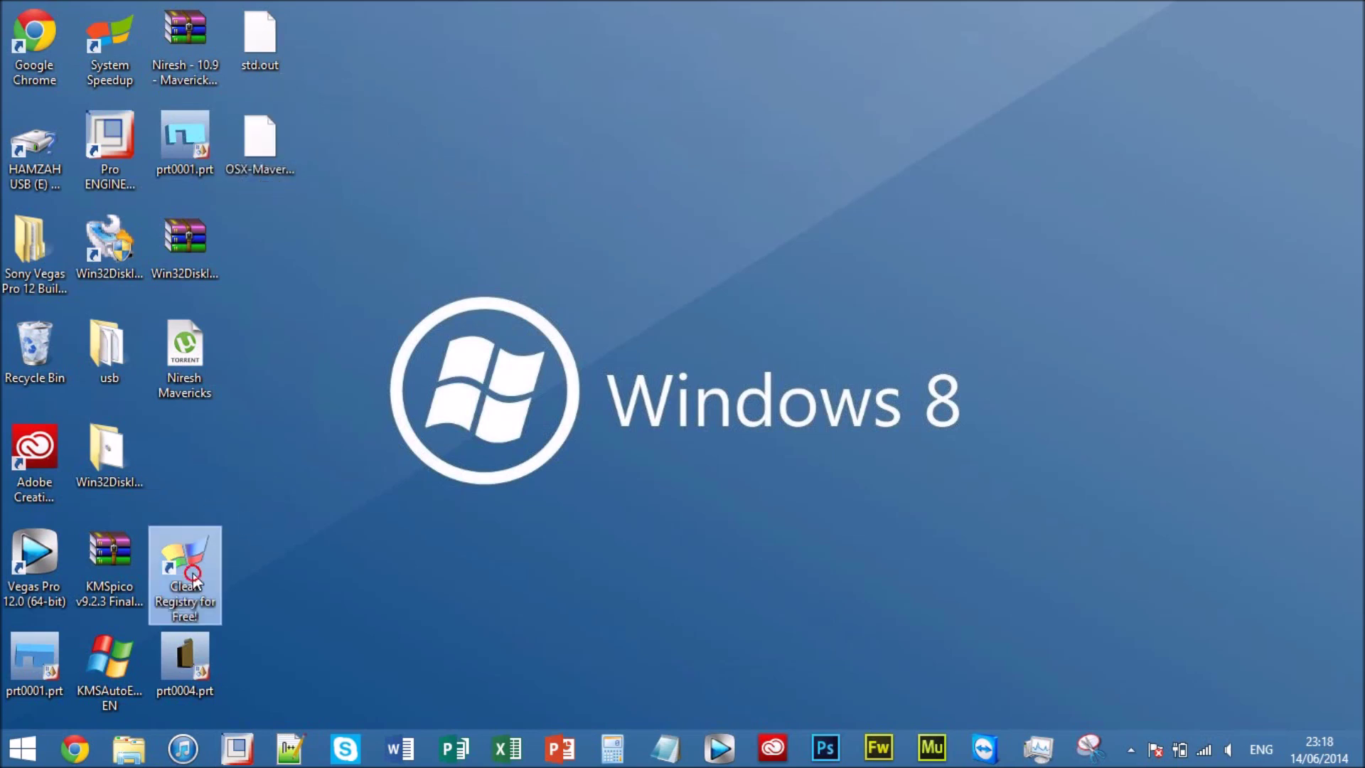
click(385, 508)
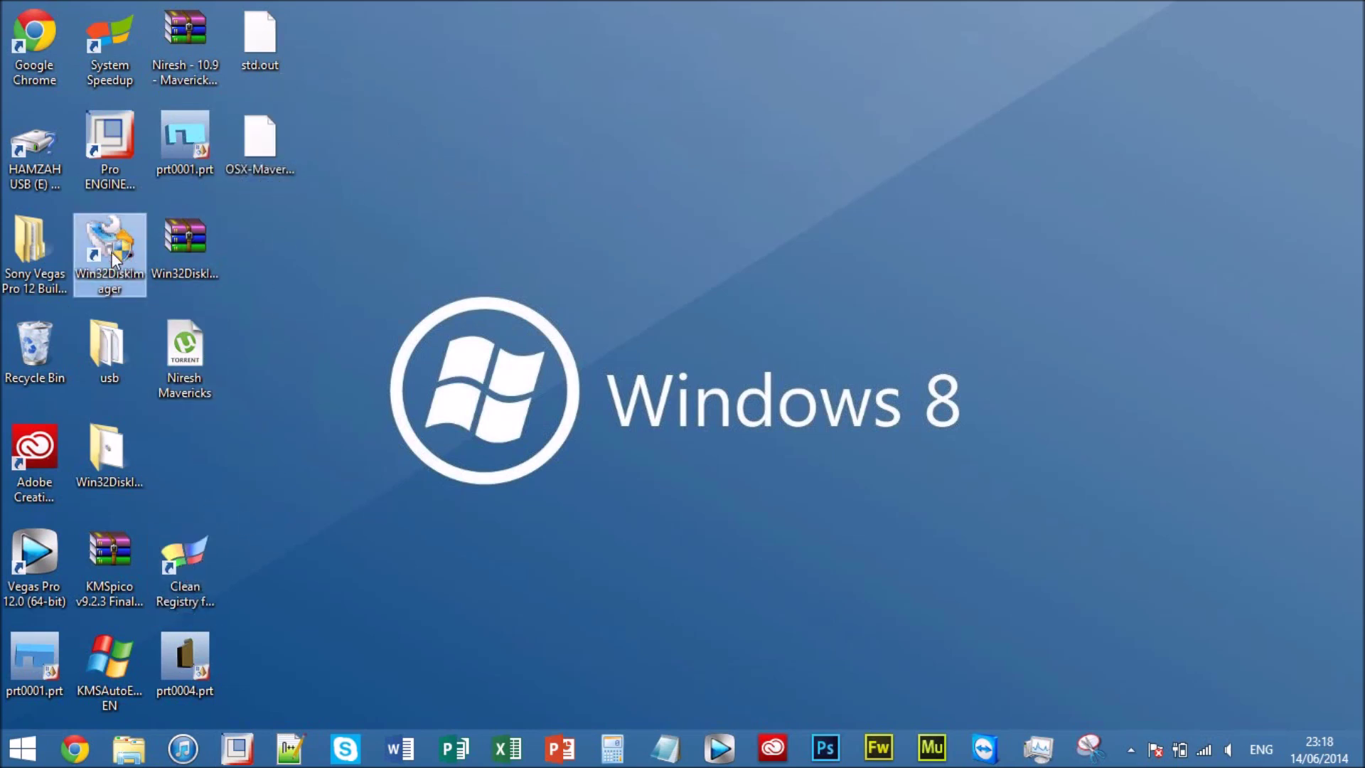
drag(112, 251, 557, 169)
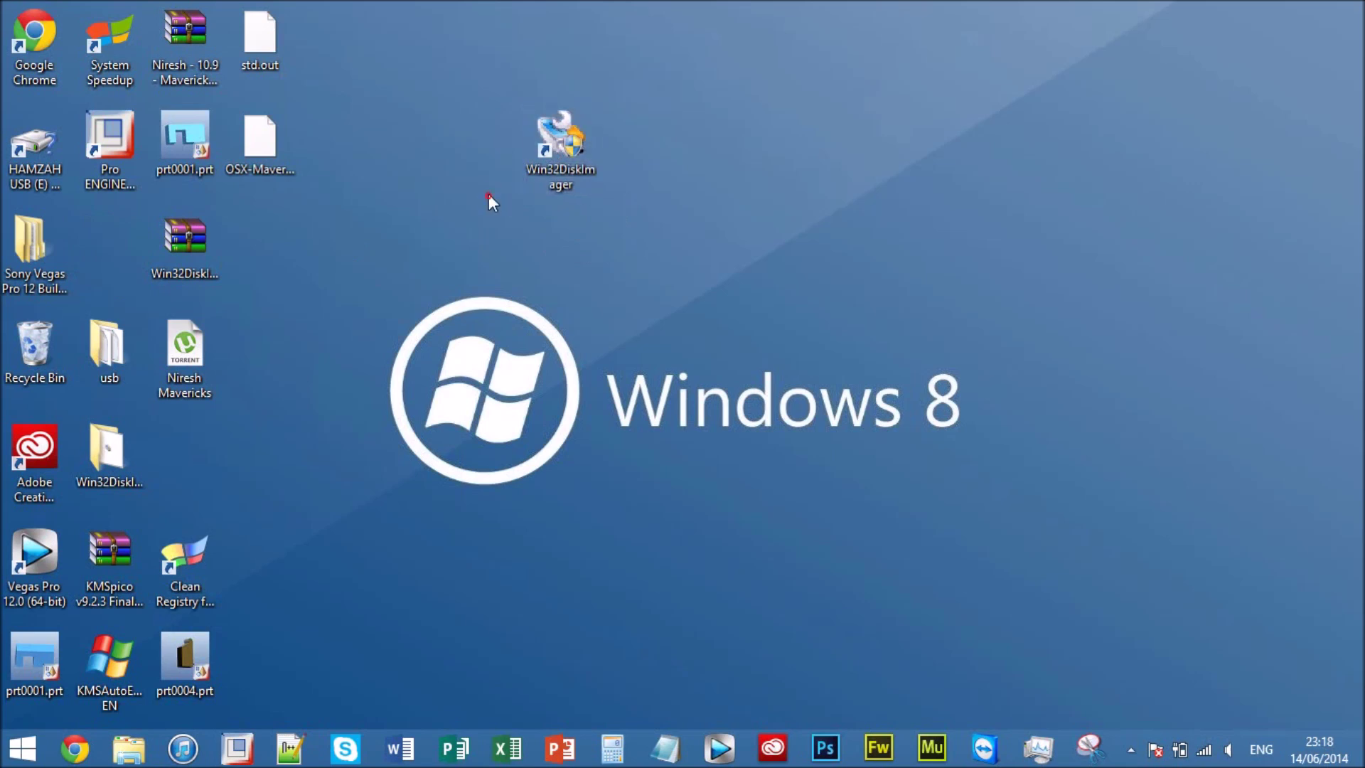
double_click(571, 162)
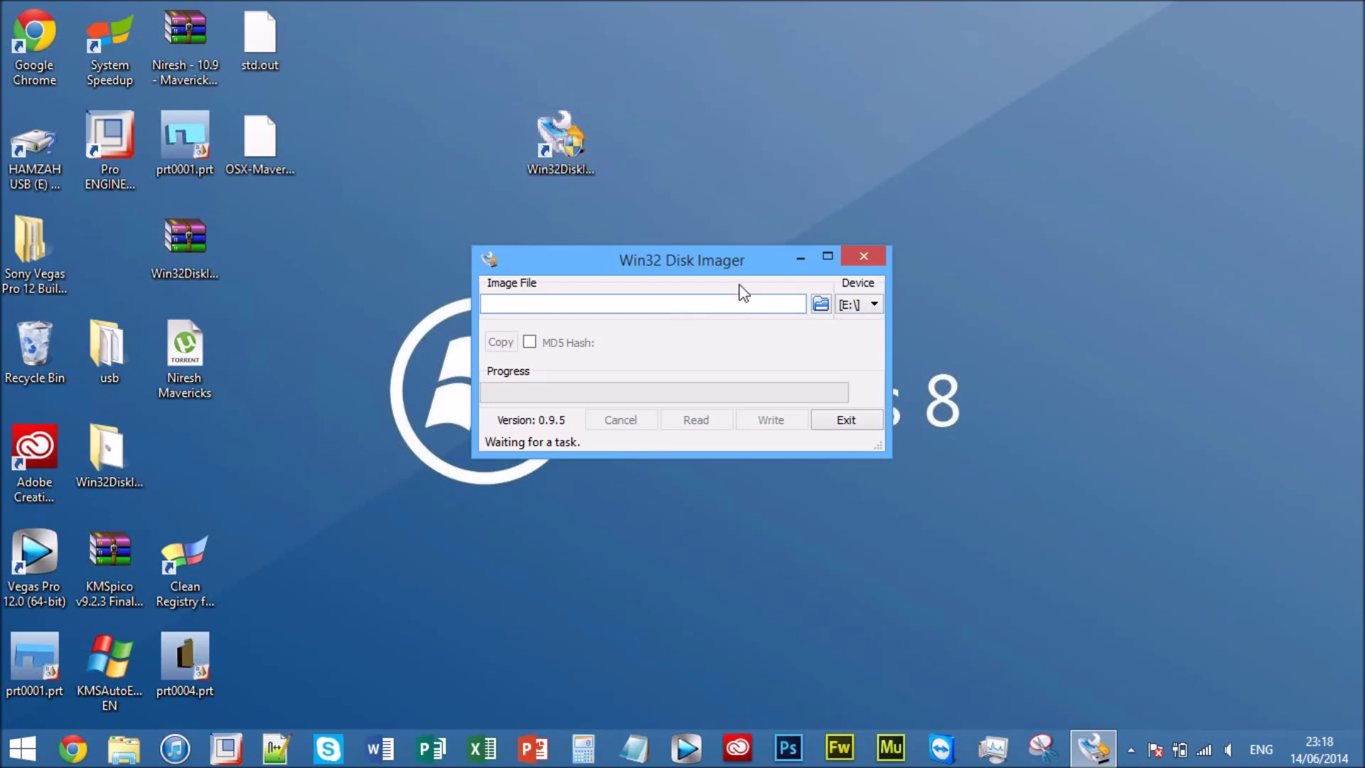
Step: Keep E:\ as the target device, verifying the USB drive letter in This PC
mouse_move(727, 264)
mouse_down()
mouse_move(691, 146)
mouse_move(708, 244)
mouse_up()
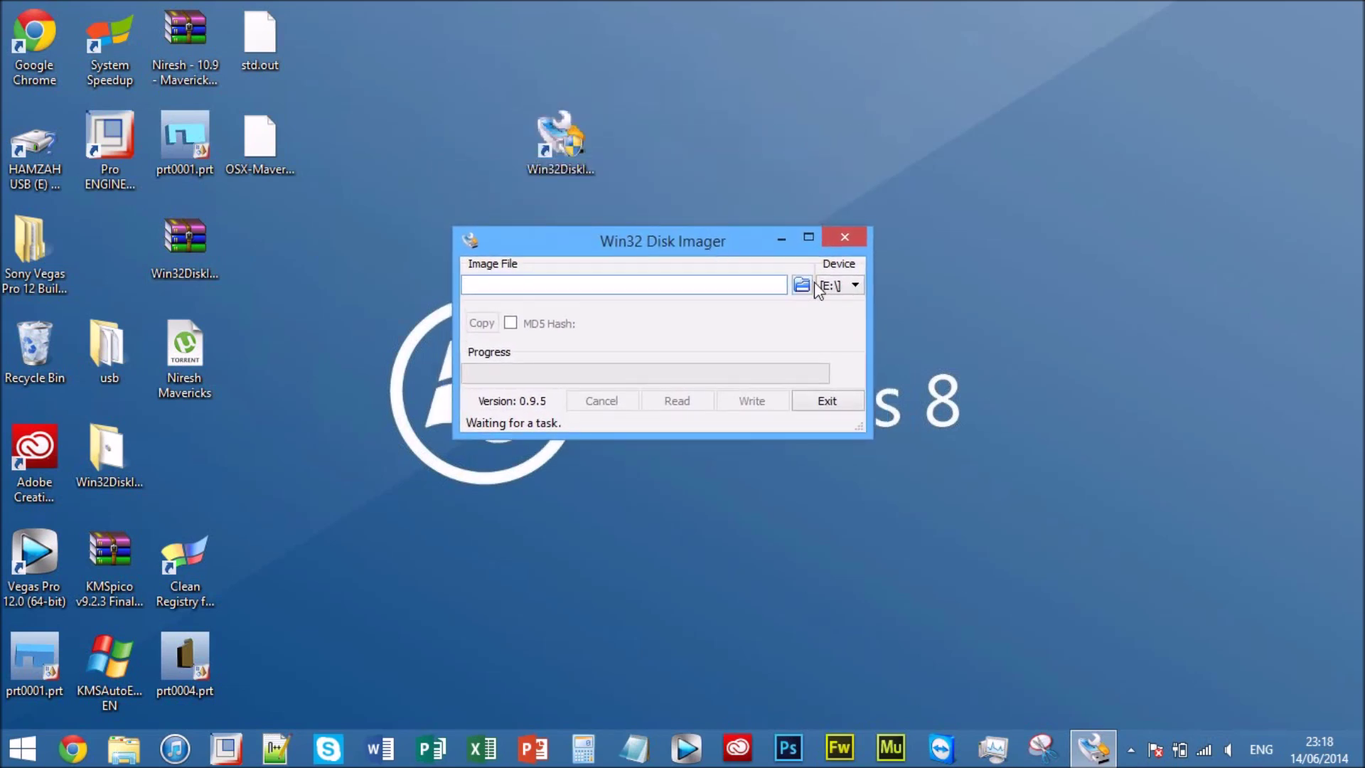
click(801, 285)
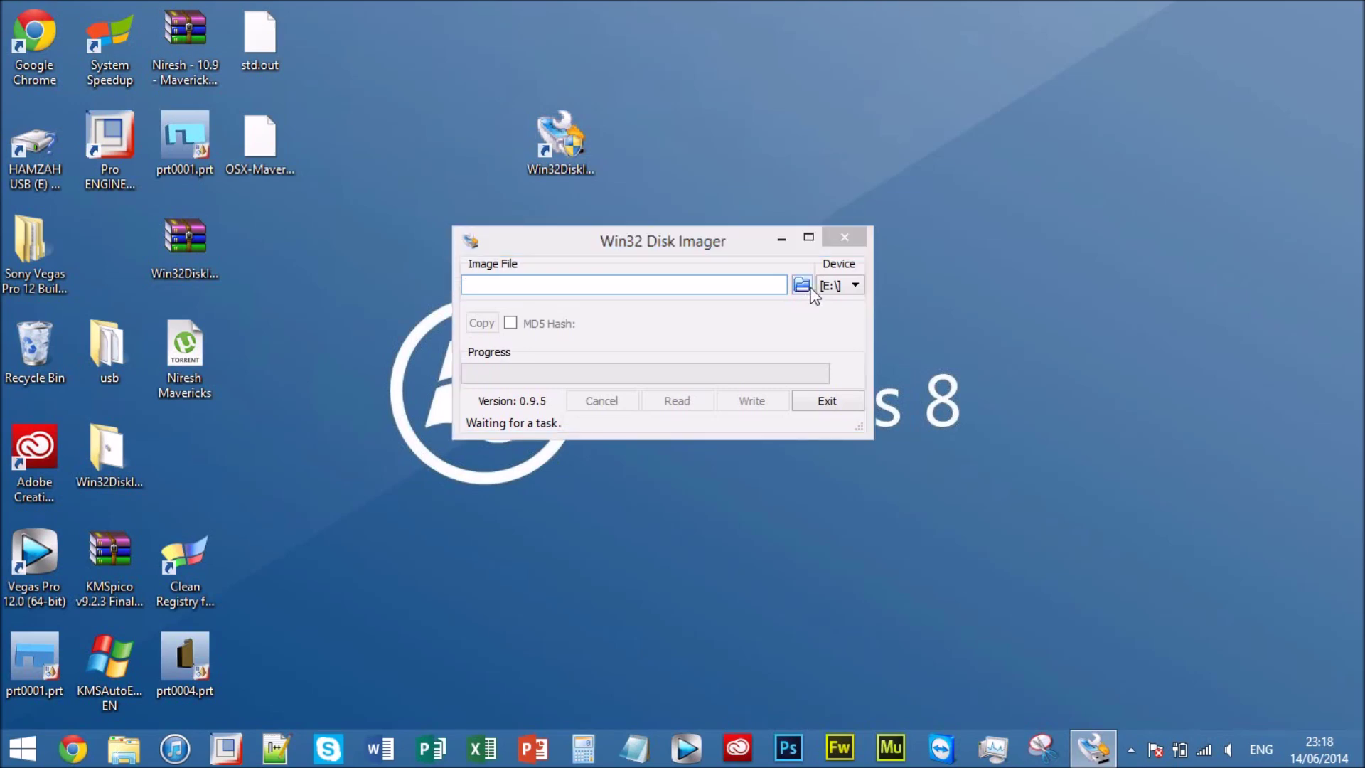
click(1151, 134)
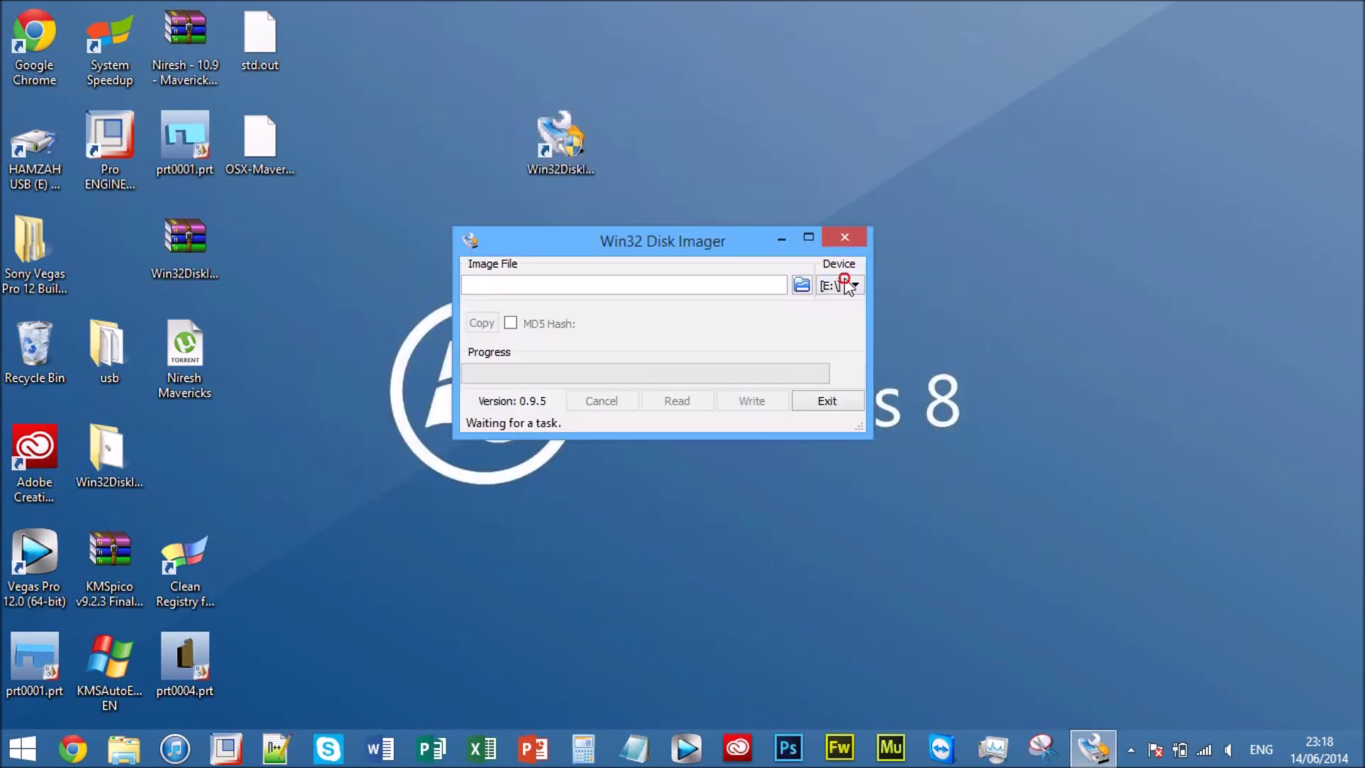
click(831, 302)
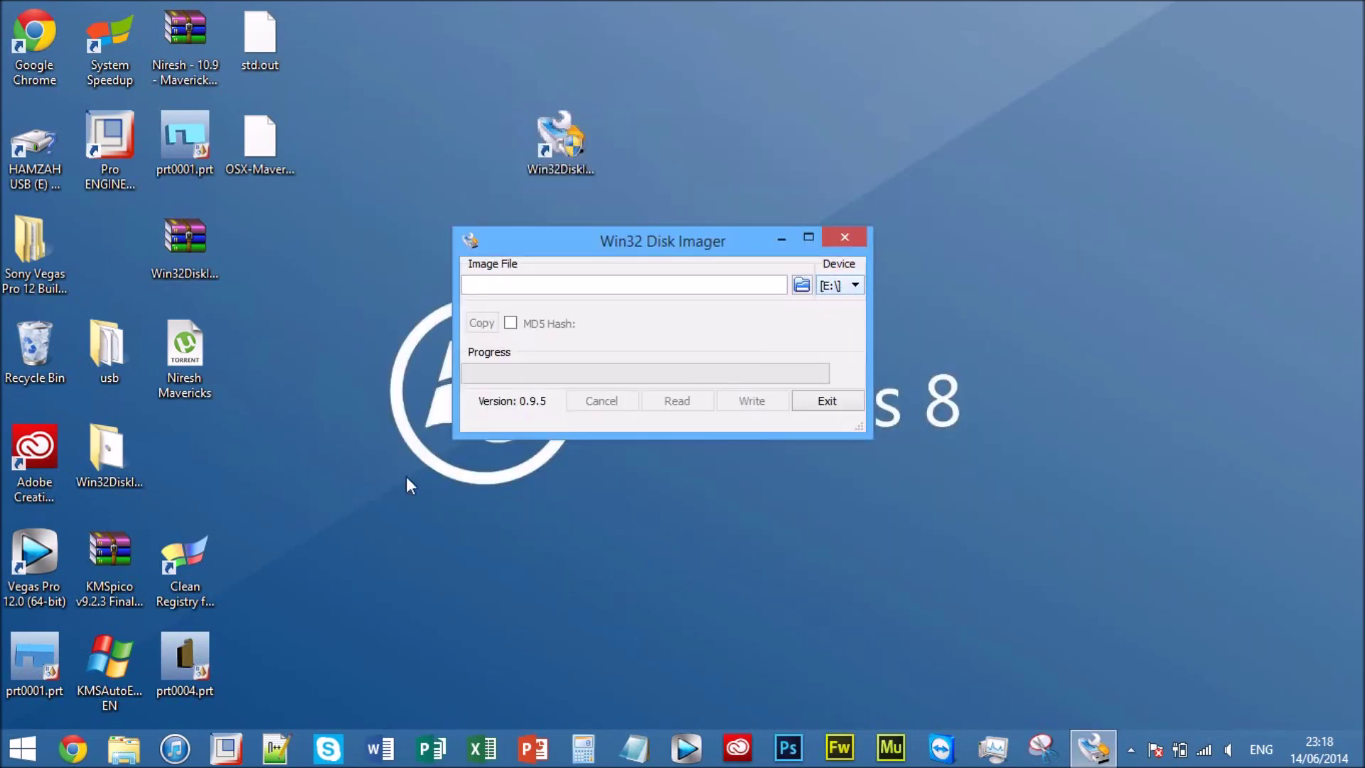
click(142, 745)
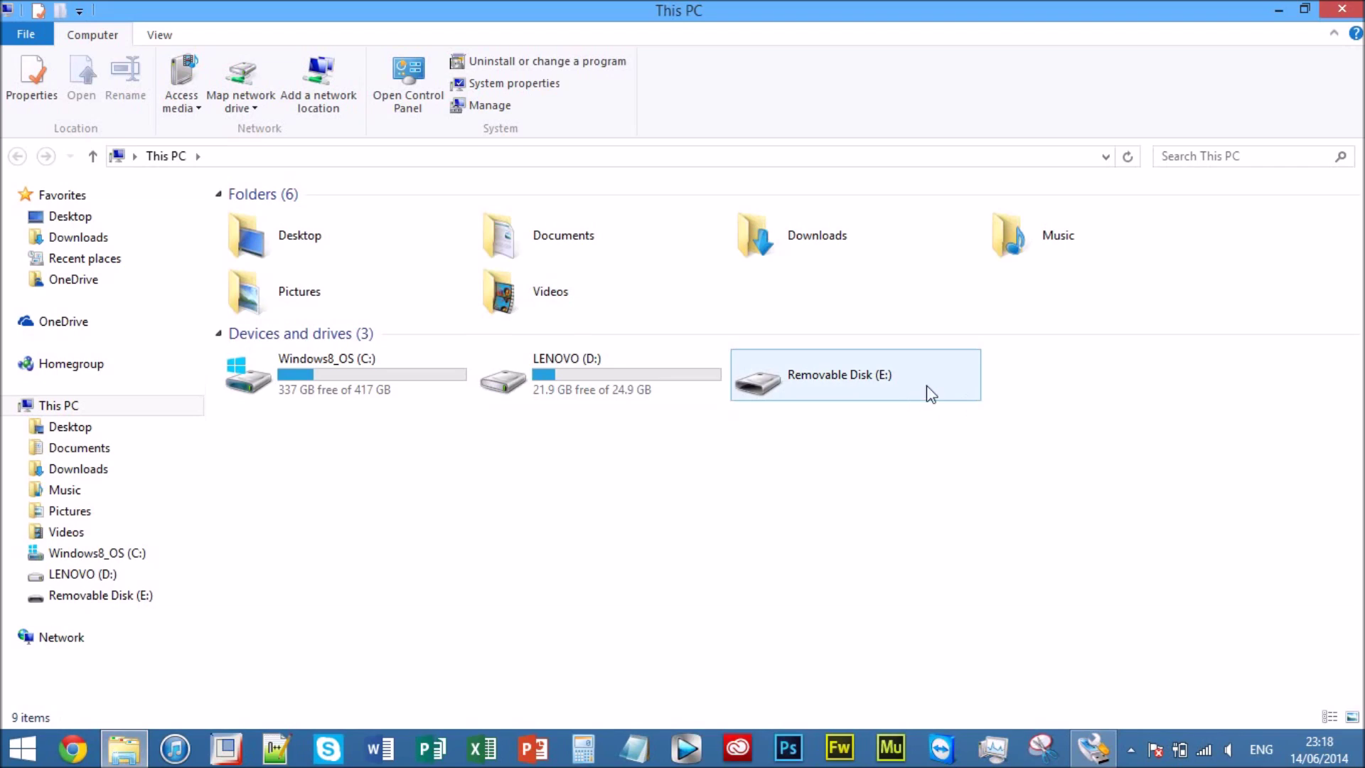
click(1343, 8)
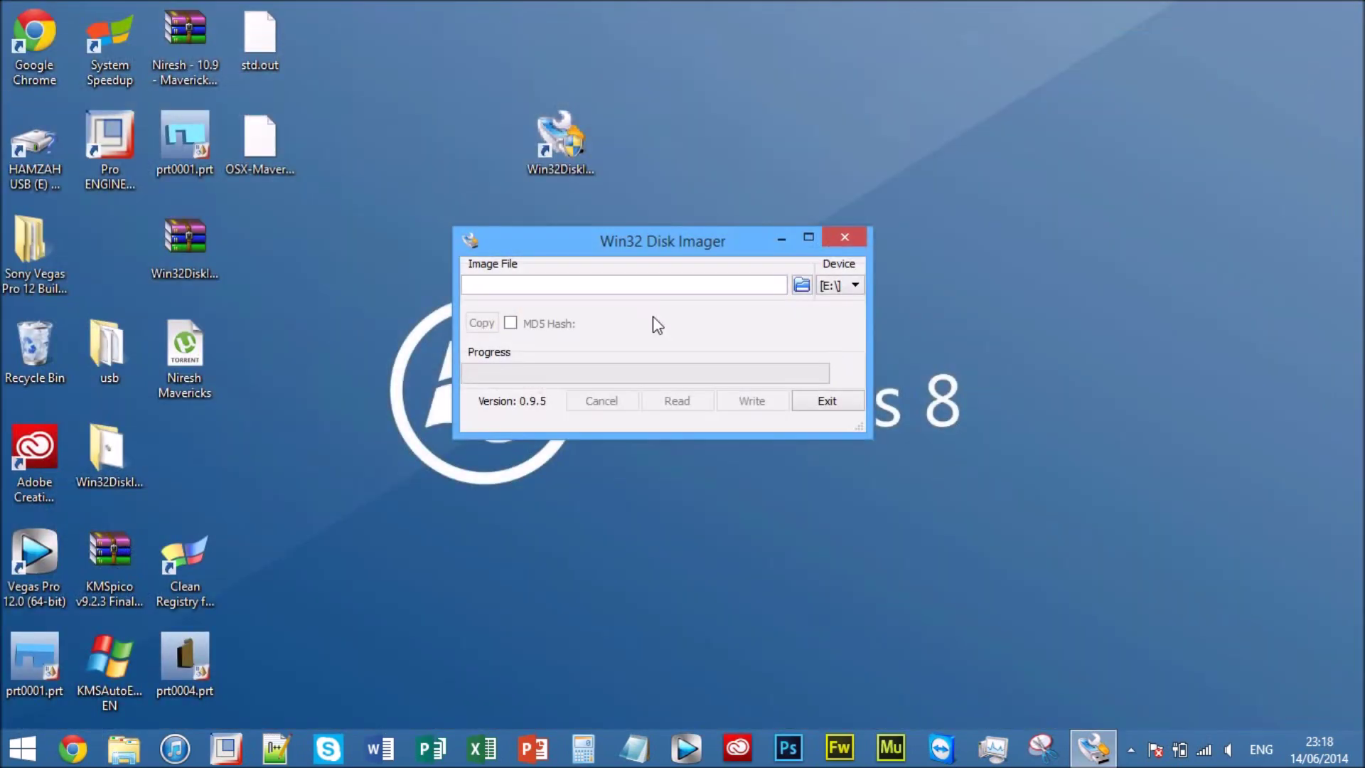
click(803, 285)
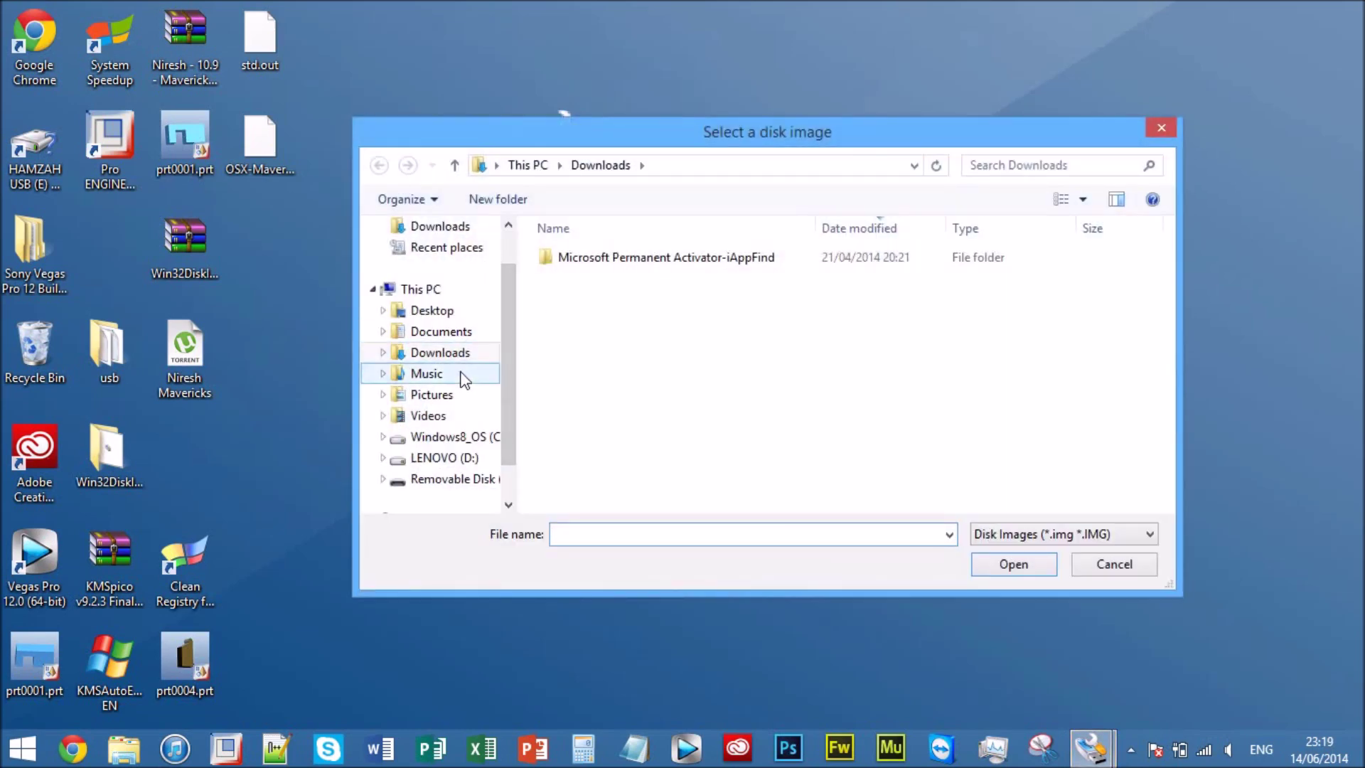
click(444, 312)
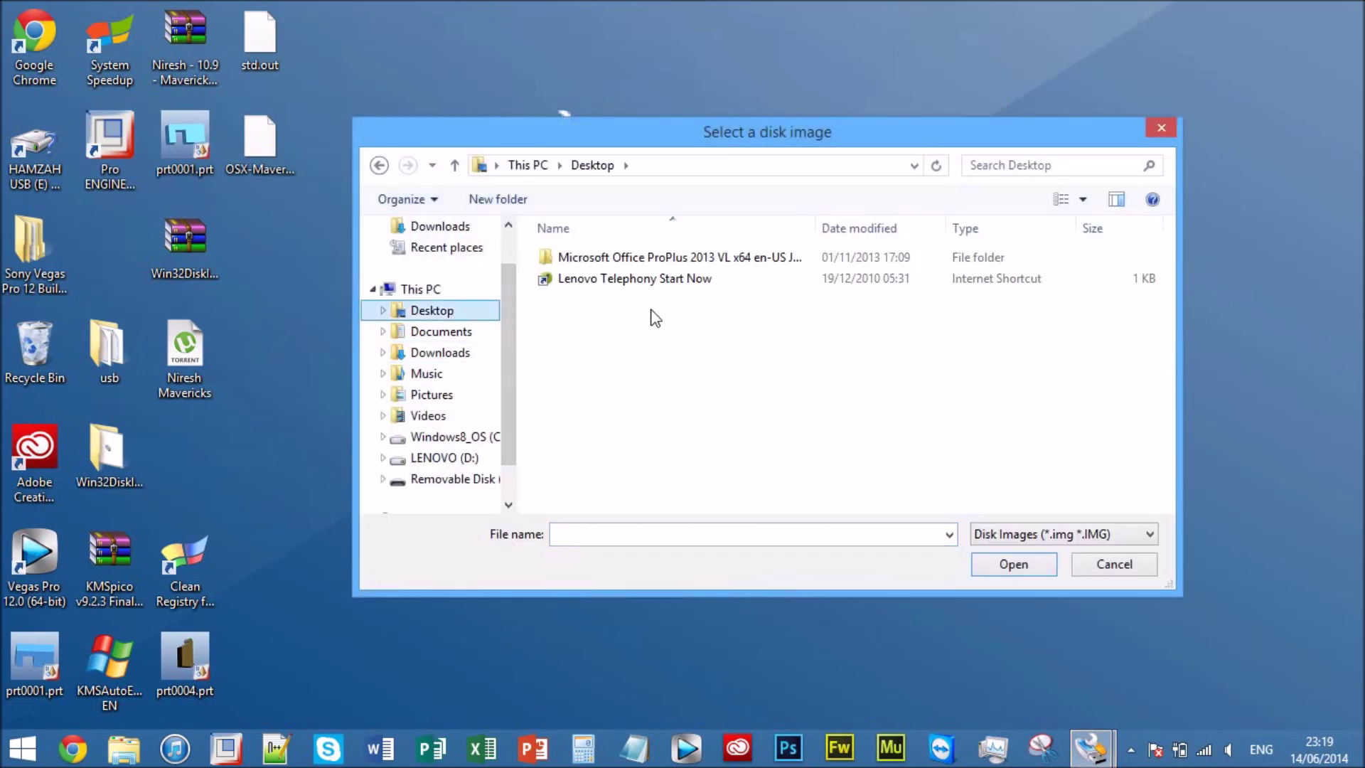
click(1120, 538)
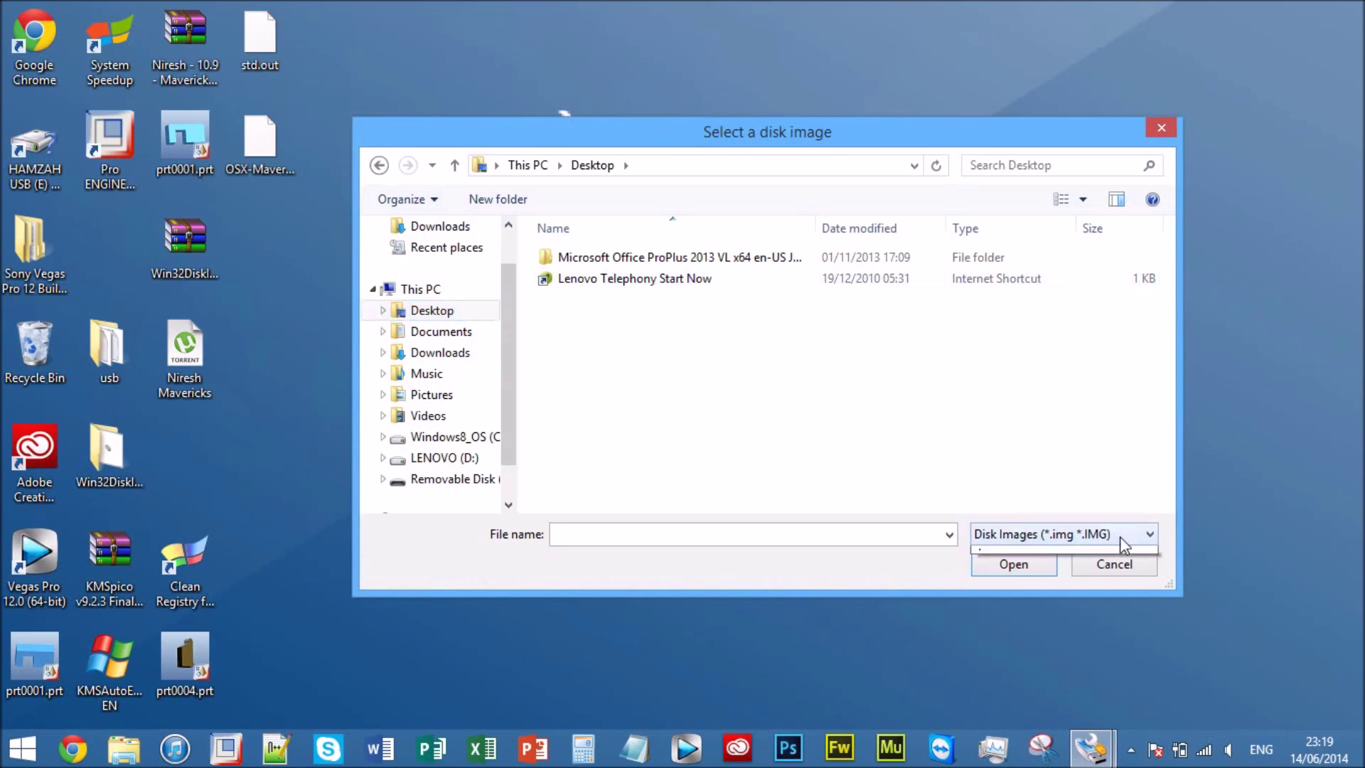
click(1080, 570)
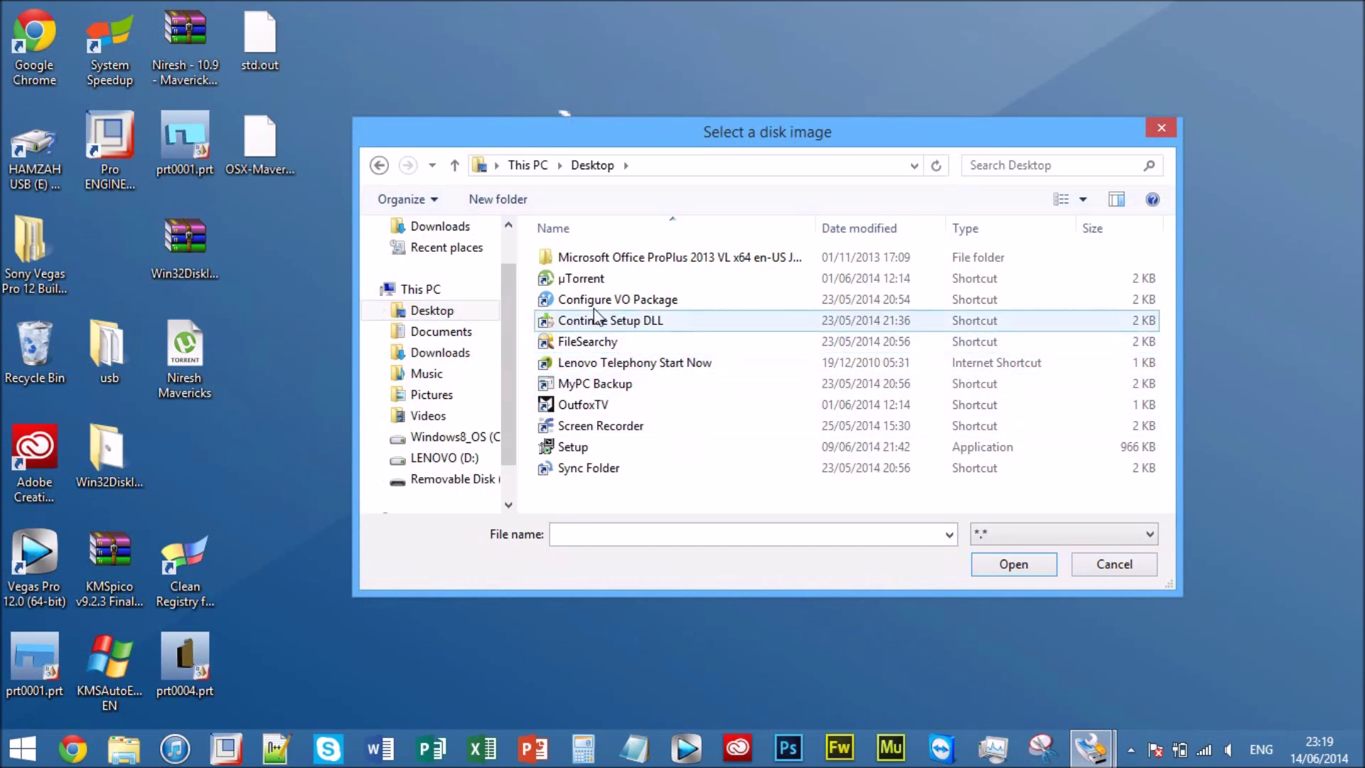
mouse_move(509, 301)
mouse_down()
mouse_move(506, 366)
mouse_move(513, 304)
mouse_up()
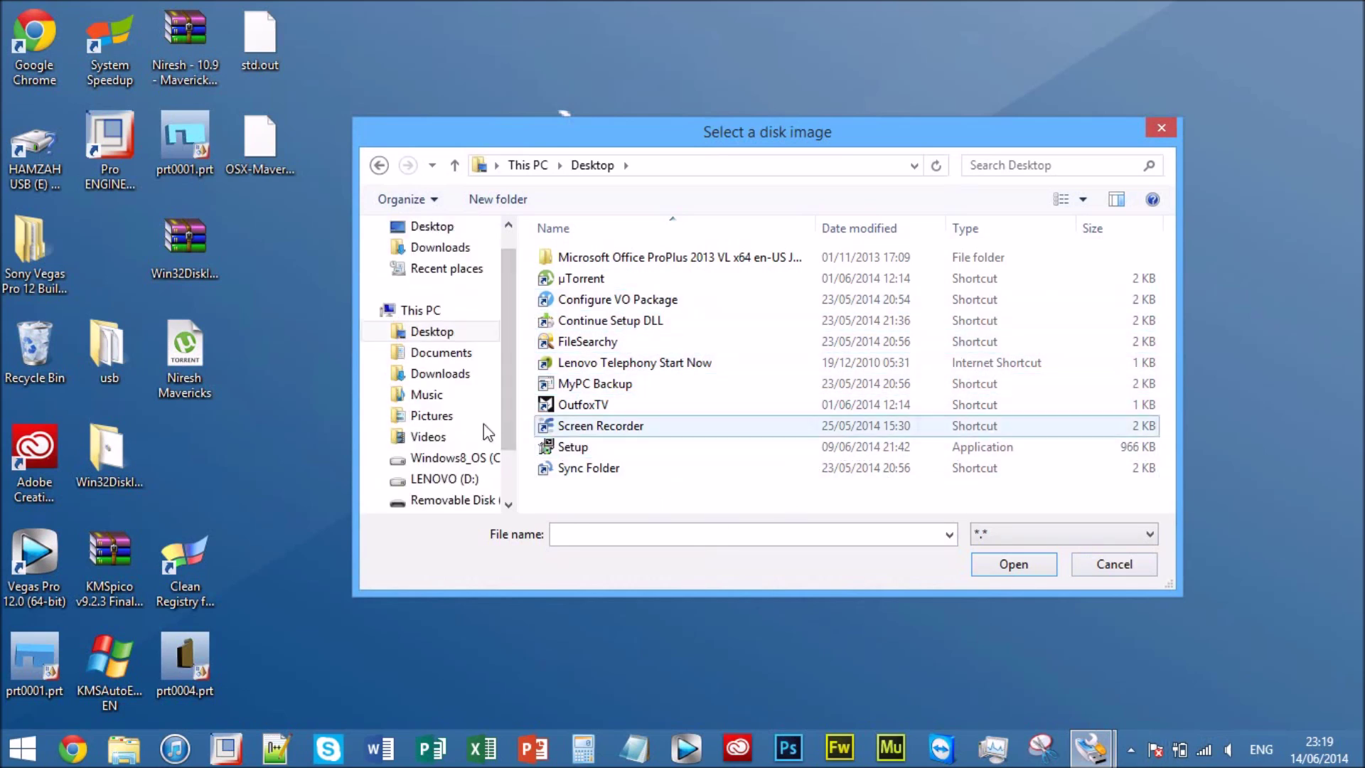
click(405, 463)
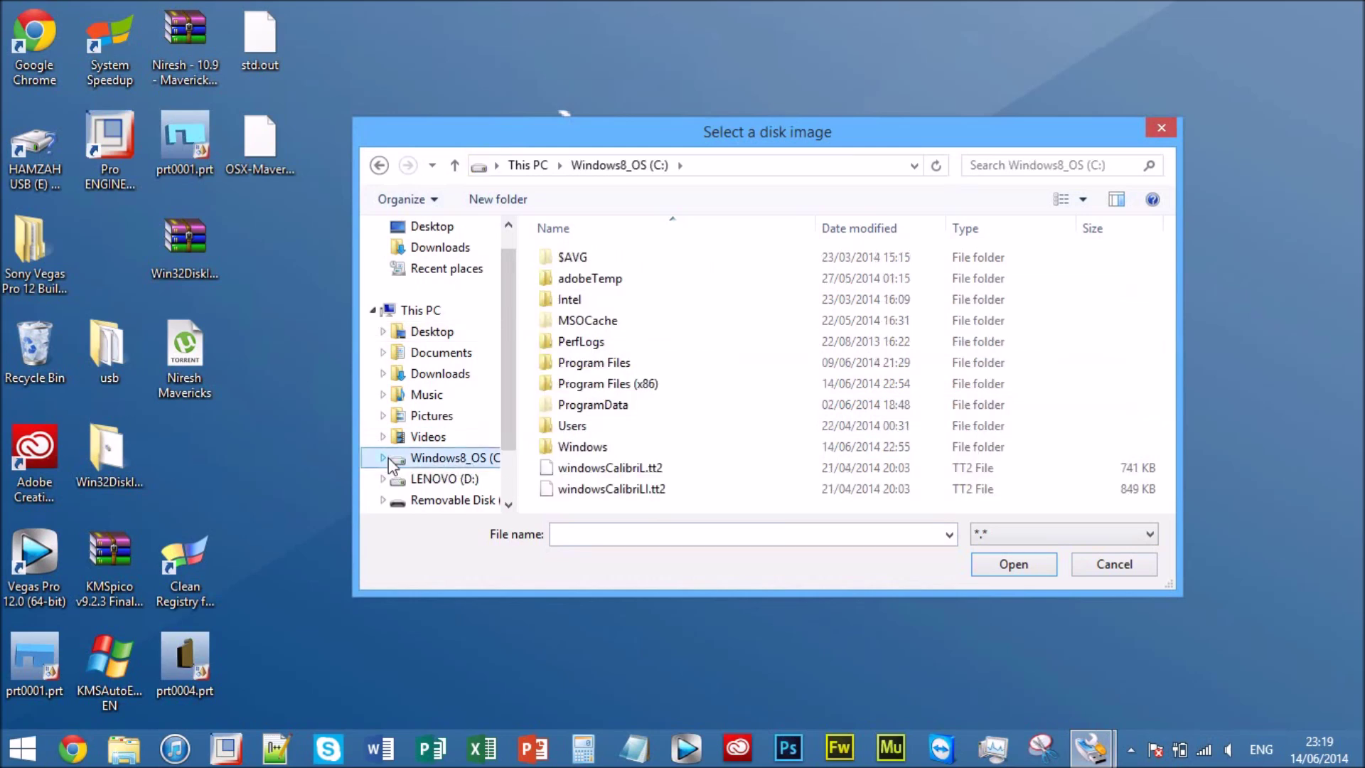
click(1089, 564)
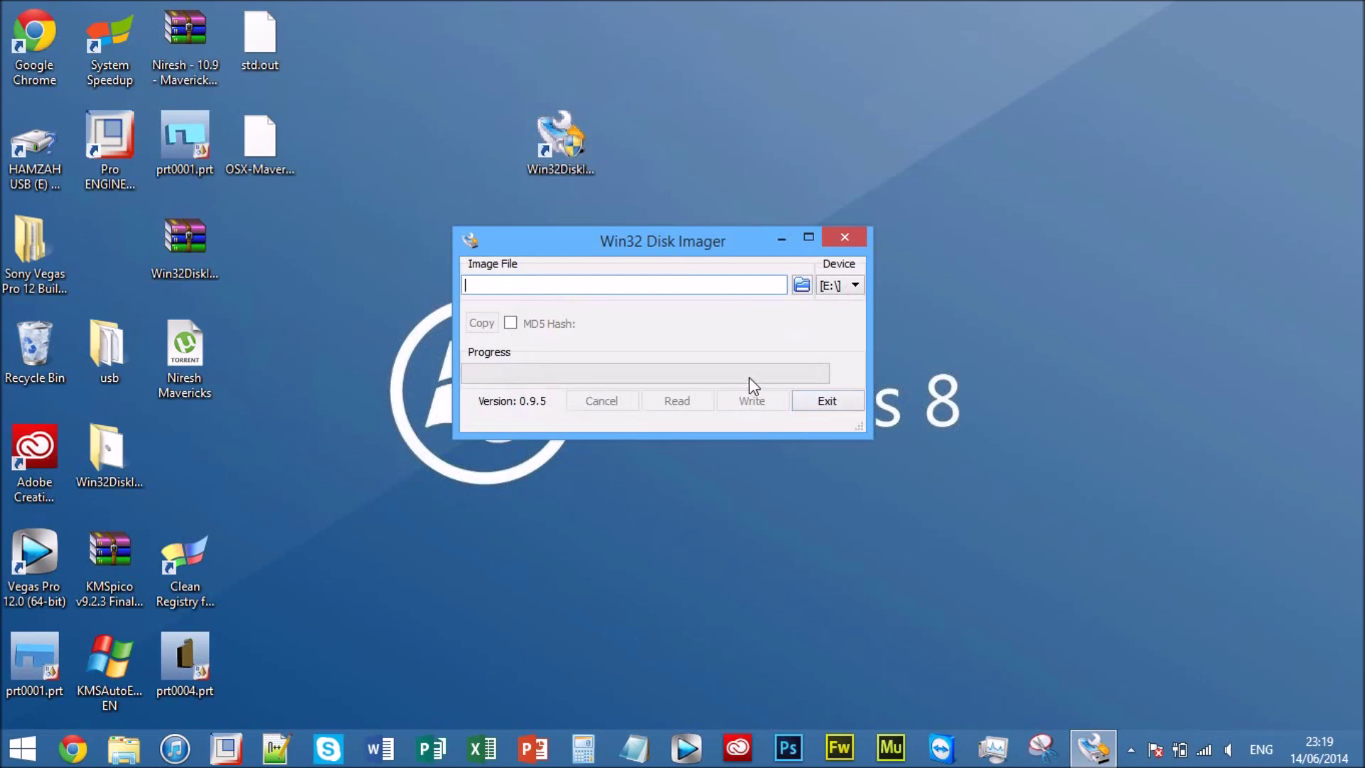
click(835, 240)
Step: Open and minimize Chrome, then open and close the hidden tray icons panel
click(527, 225)
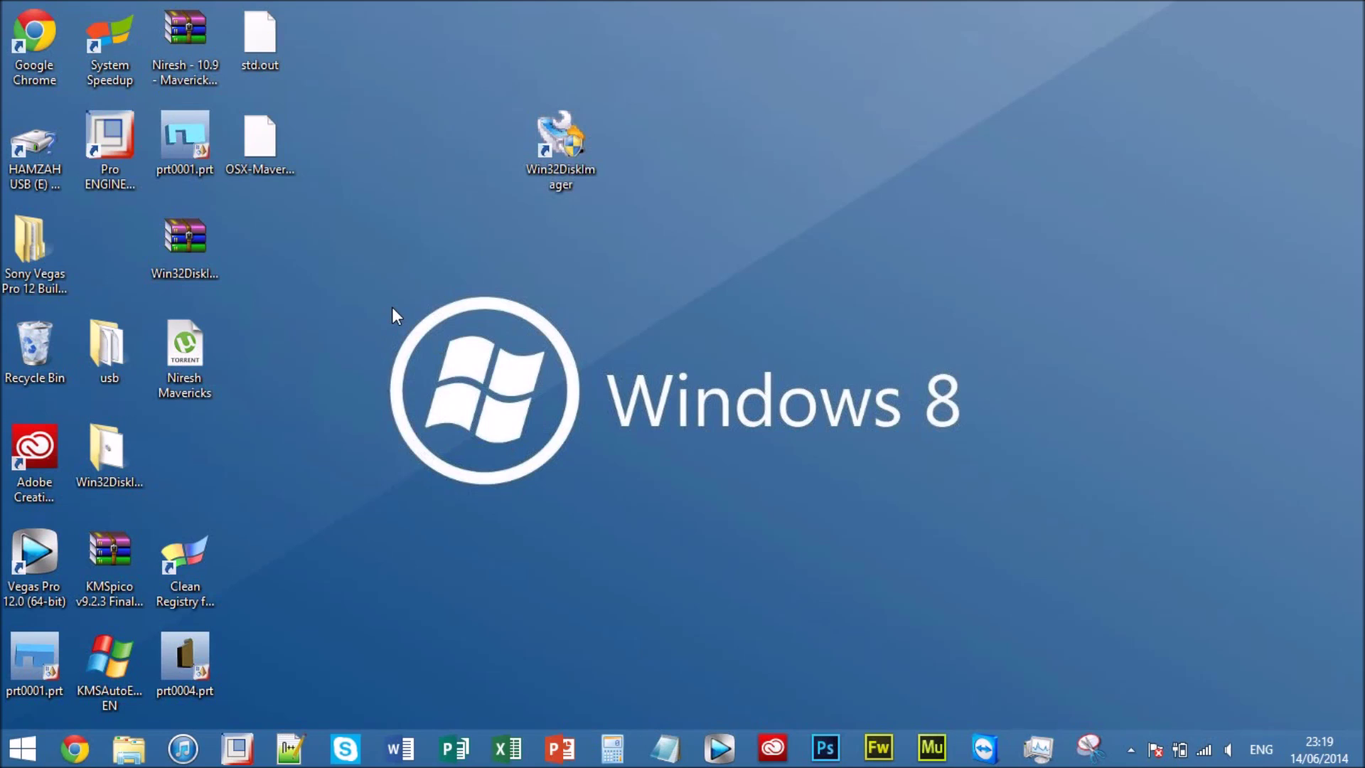
click(75, 749)
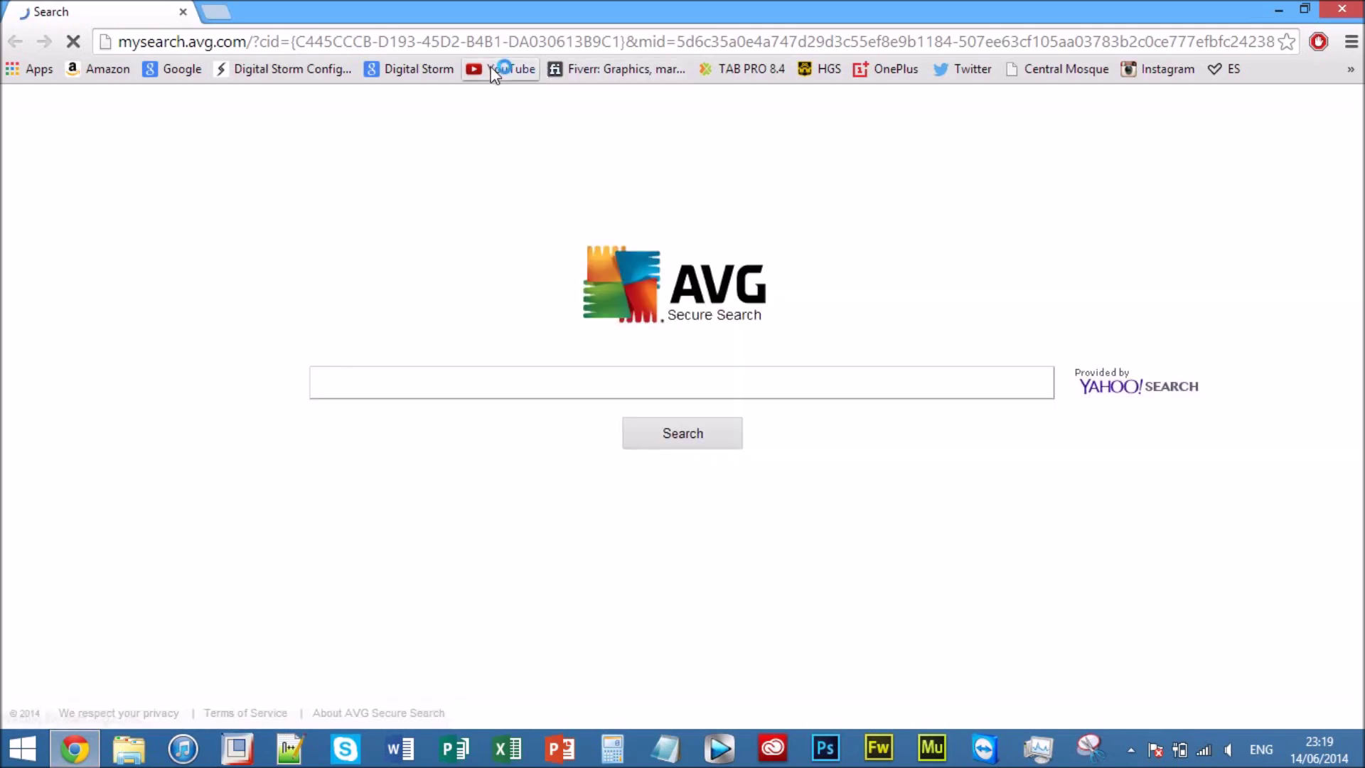
click(495, 70)
click(1361, 760)
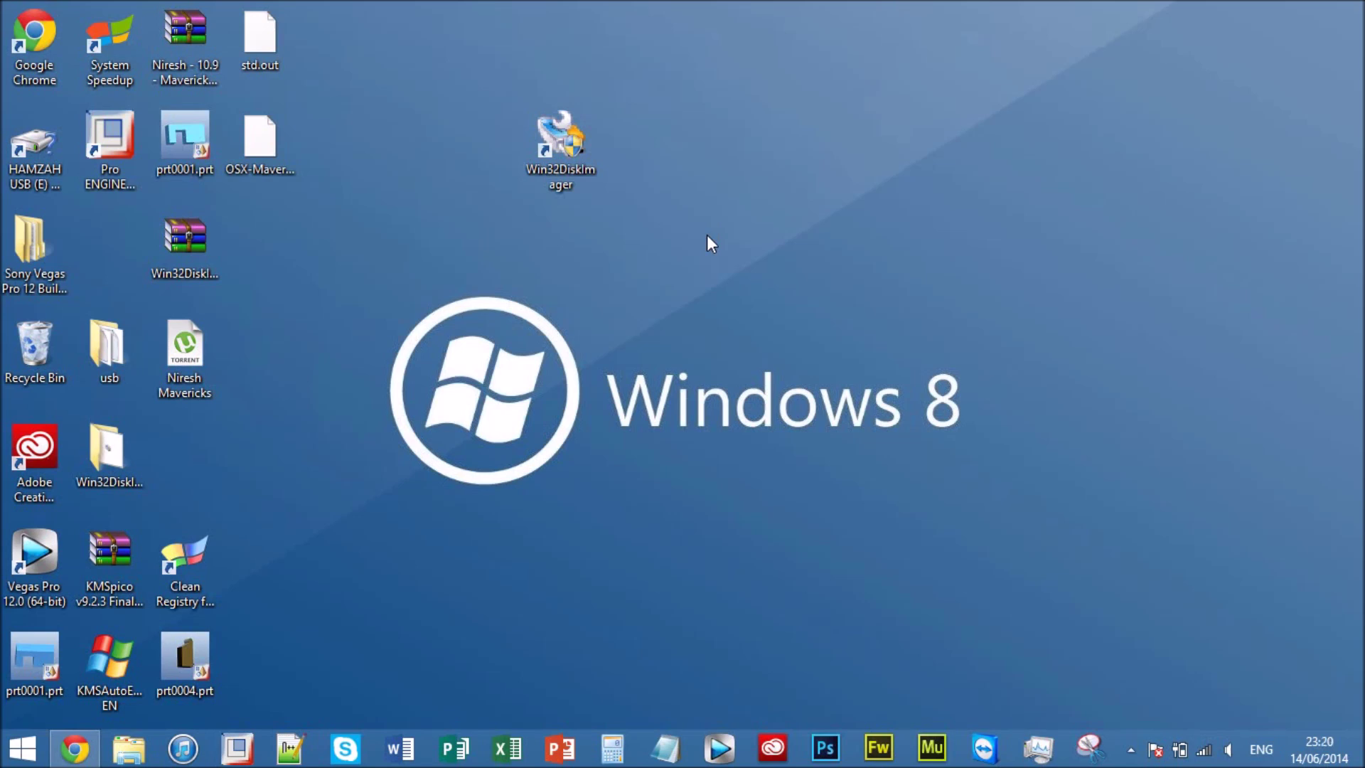
click(1125, 753)
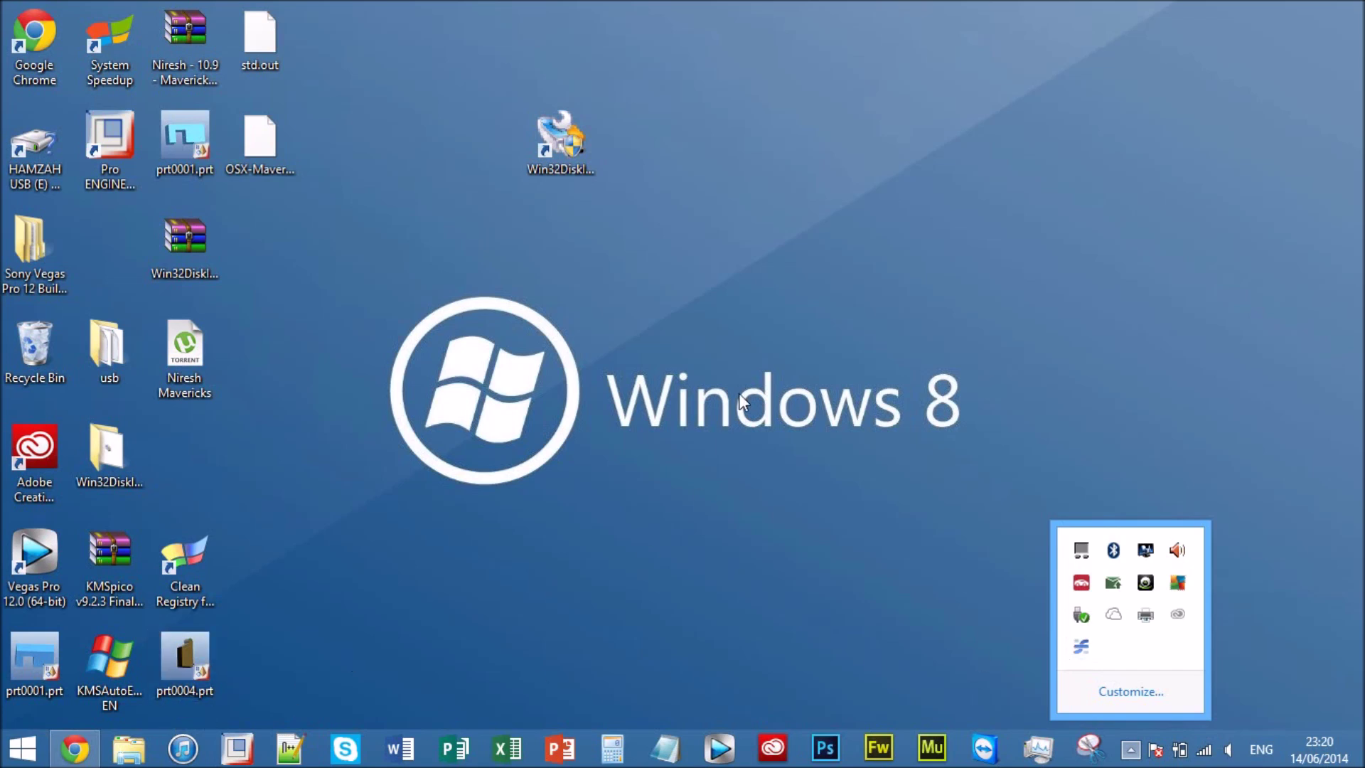
click(956, 690)
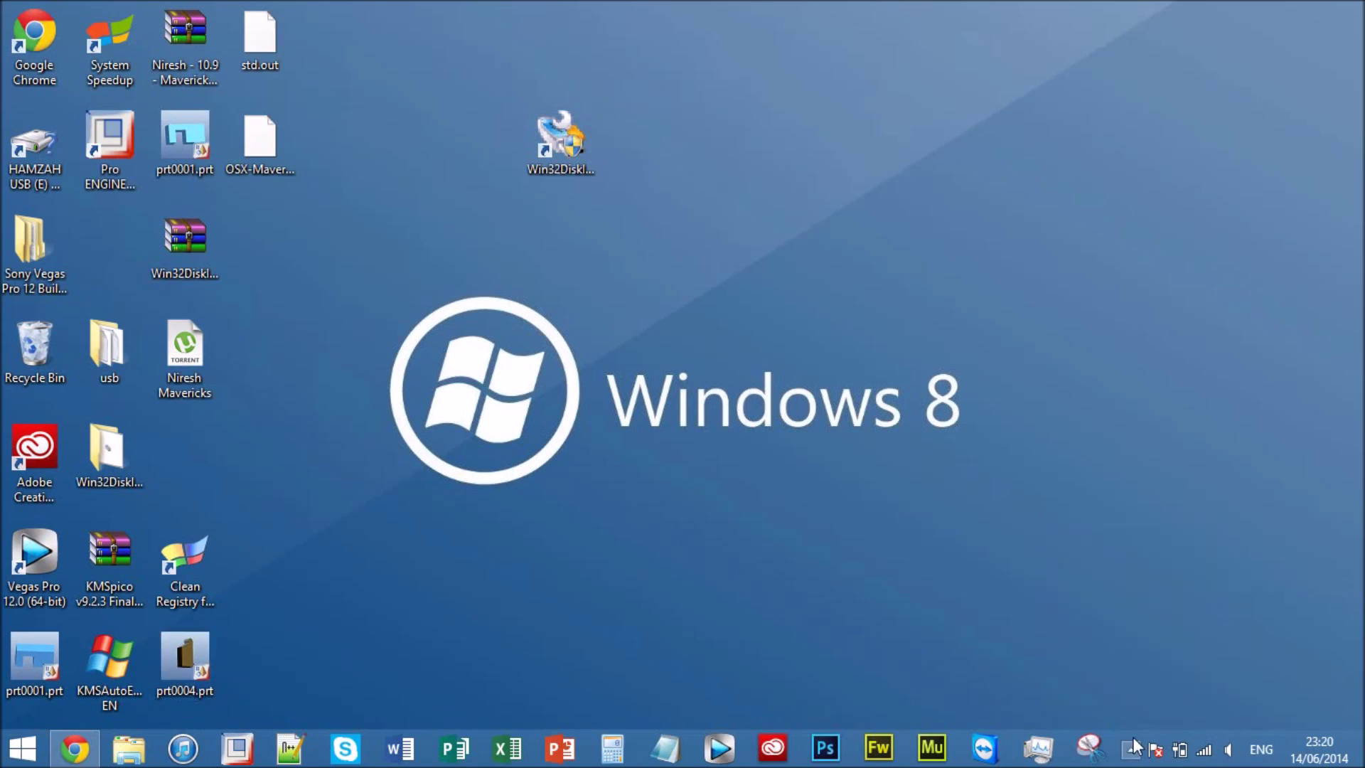